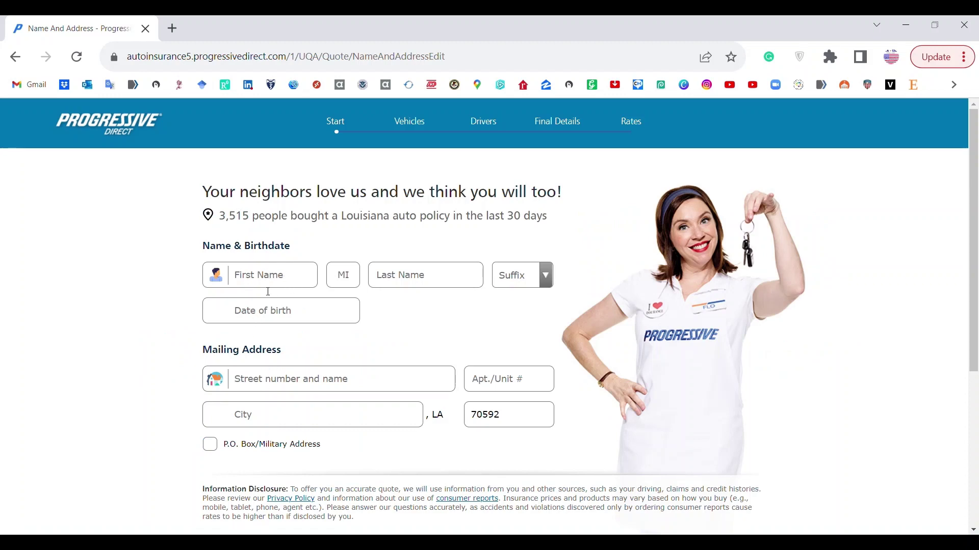
Place the cursor in the first name field of the quote's name and birthdate section
{"action": "left_click", "coordinate": [260, 280]}
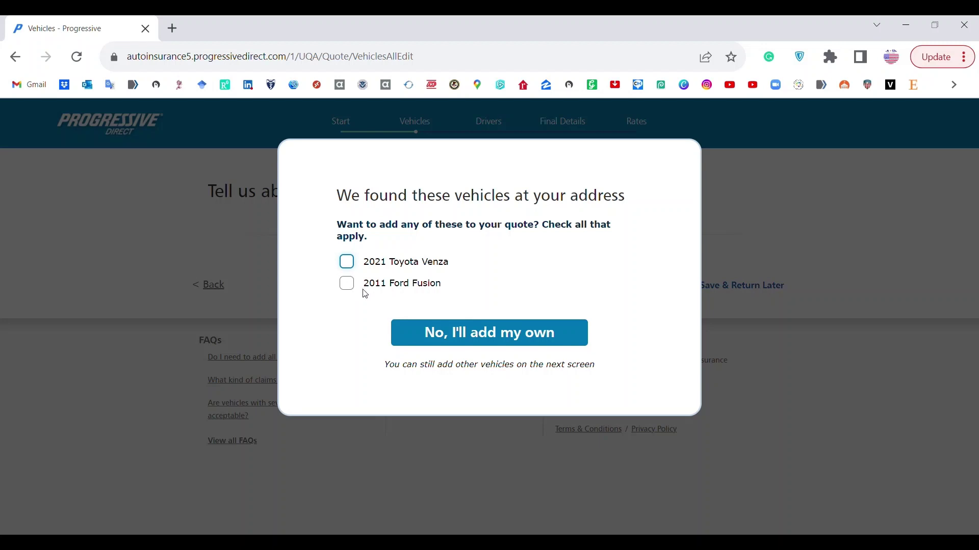
Decline the vehicles found at the address and specify a 2020 Honda Accord as the vehicle
{"action": "left_click", "coordinate": [481, 337]}
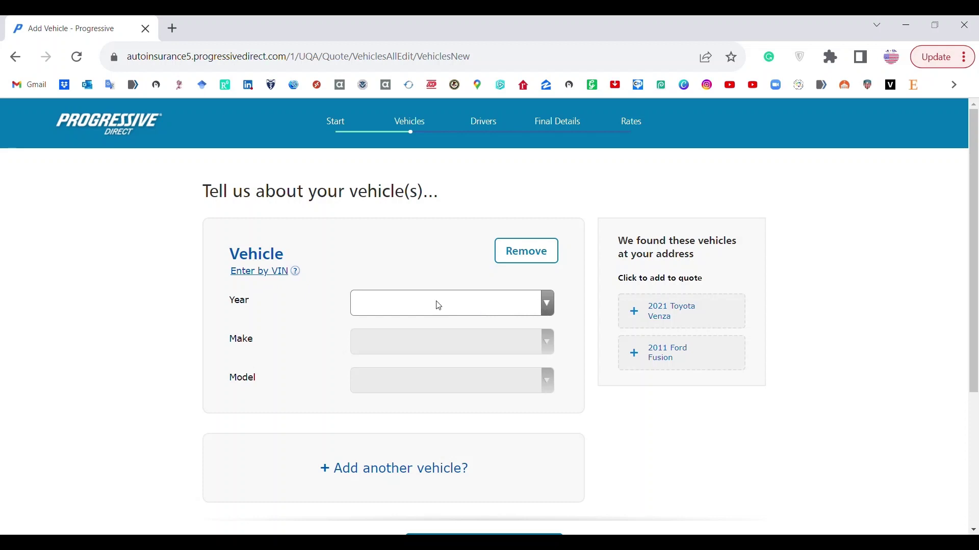
{"action": "left_click", "coordinate": [549, 304]}
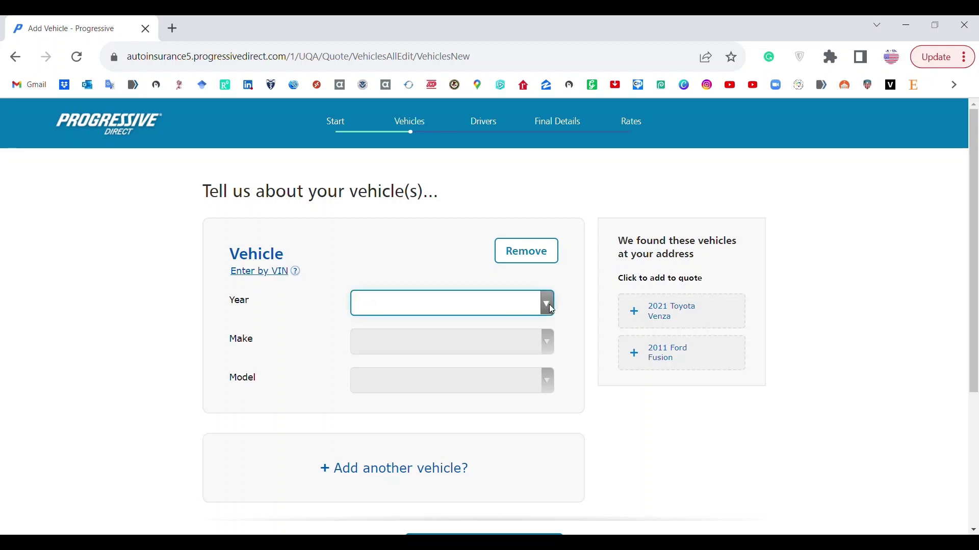
{"action": "type", "text": "2020"}
{"action": "left_click", "coordinate": [545, 341]}
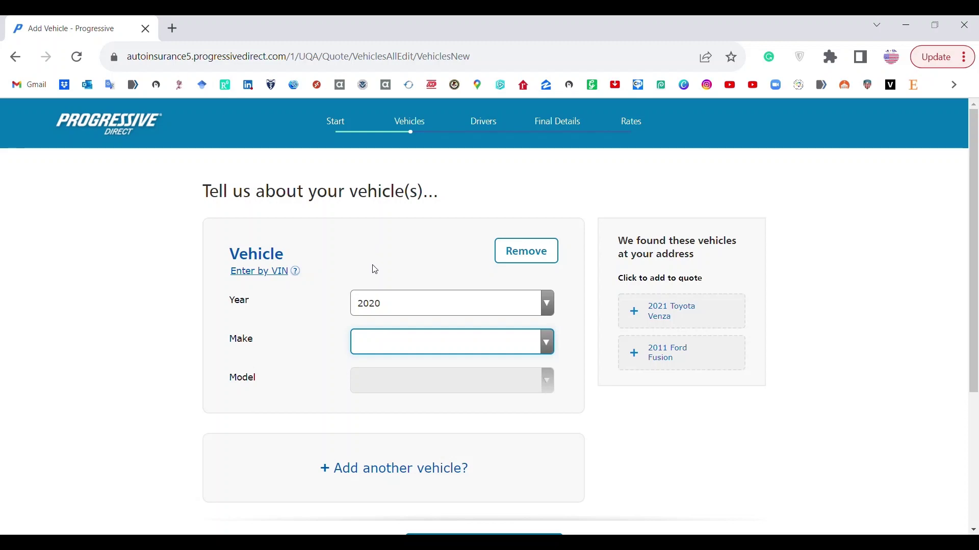
{"action": "type", "text": "Honda"}
{"action": "left_click", "coordinate": [548, 381]}
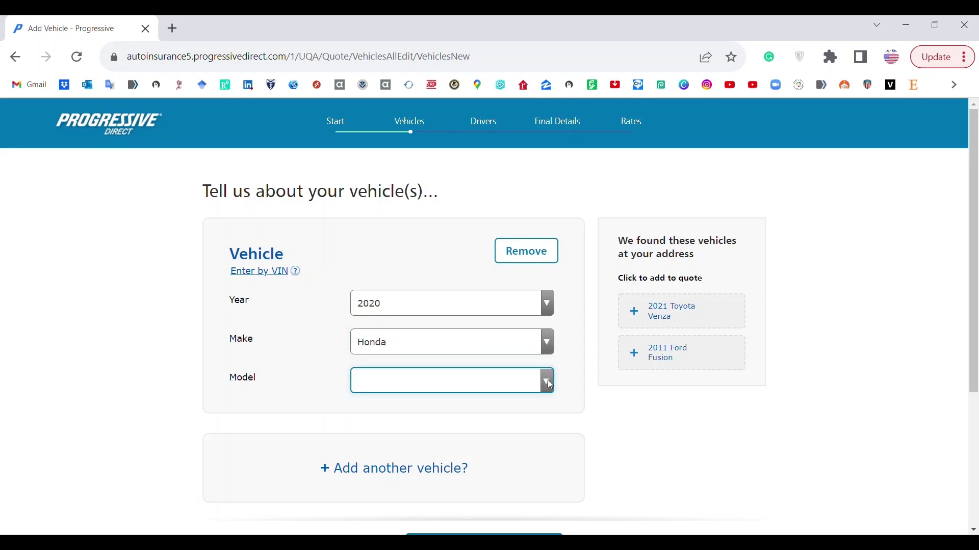
{"action": "type", "text": "Accord"}
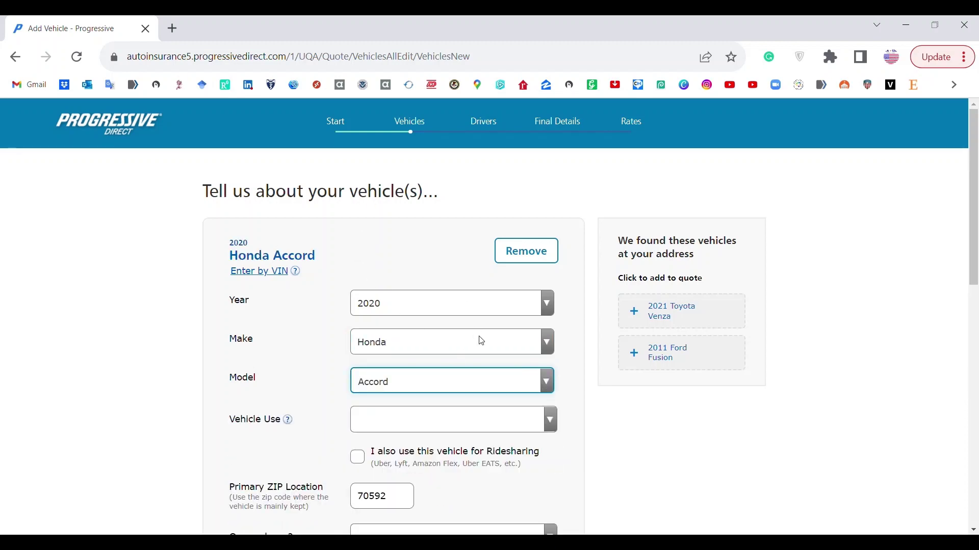
Set the Accord's use to Commute (to/from work or school), 5 days per week and 20 miles one way
{"action": "scroll", "coordinate": [458, 341], "scroll_direction": "down", "scroll_amount": 3}
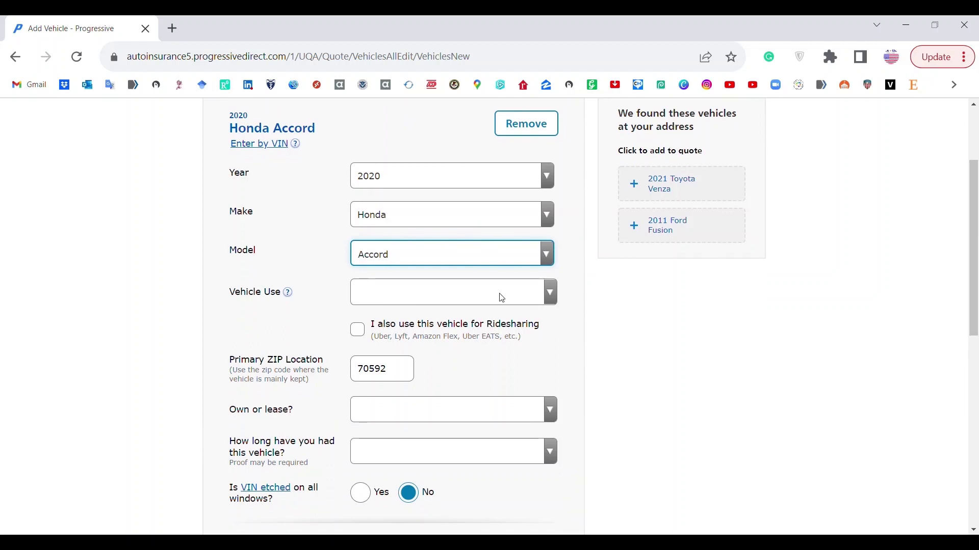
{"action": "left_click", "coordinate": [552, 292]}
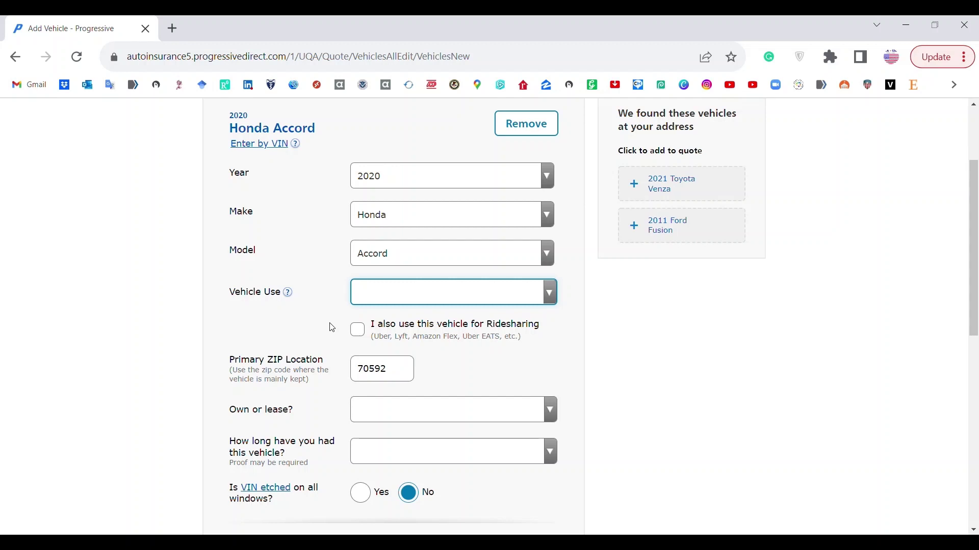
{"action": "key", "text": "Down"}
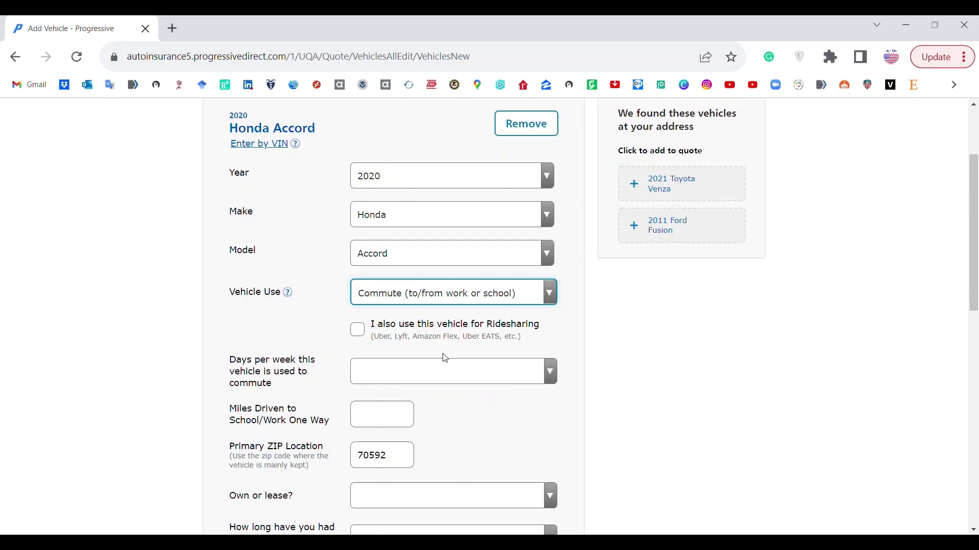
{"action": "scroll", "coordinate": [474, 359], "scroll_direction": "down", "scroll_amount": 1}
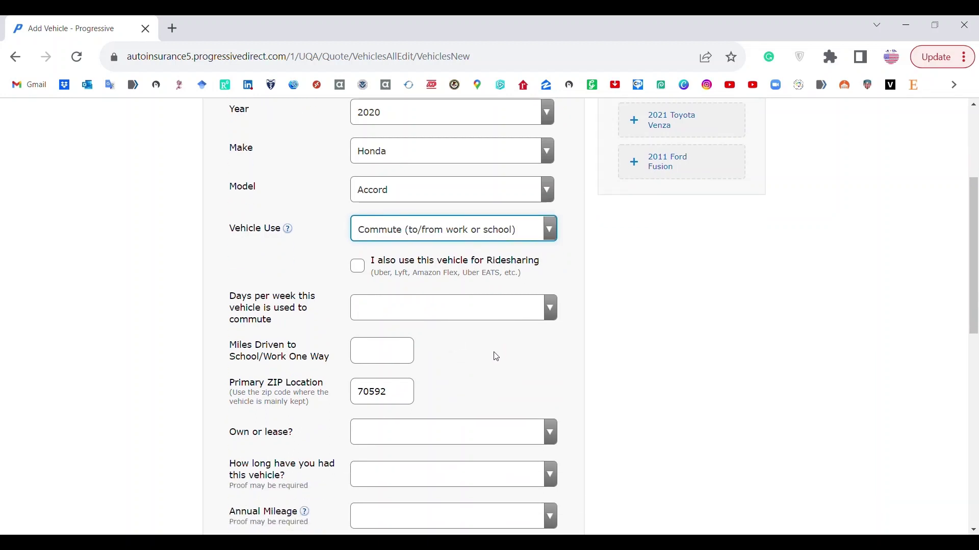
{"action": "scroll", "coordinate": [496, 357], "scroll_direction": "down", "scroll_amount": 1}
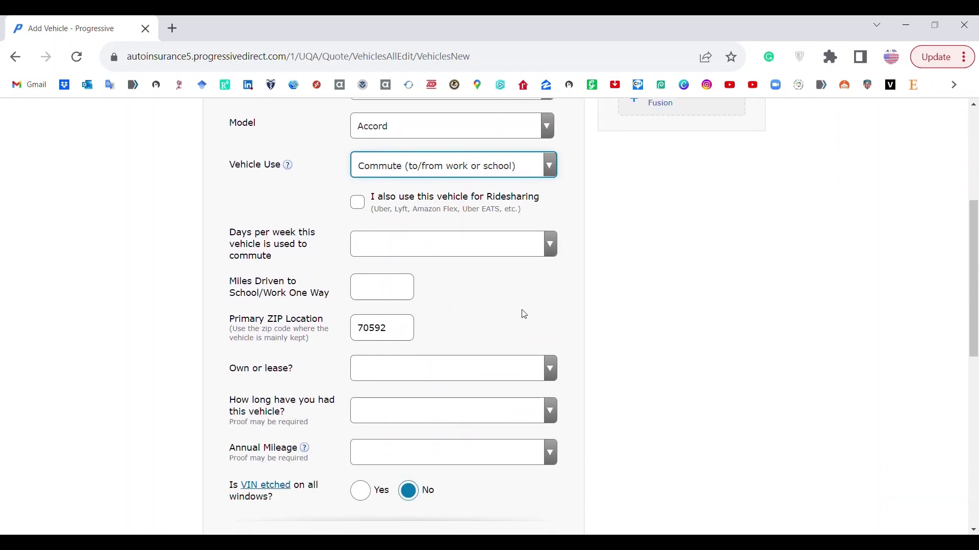
{"action": "left_click", "coordinate": [552, 246]}
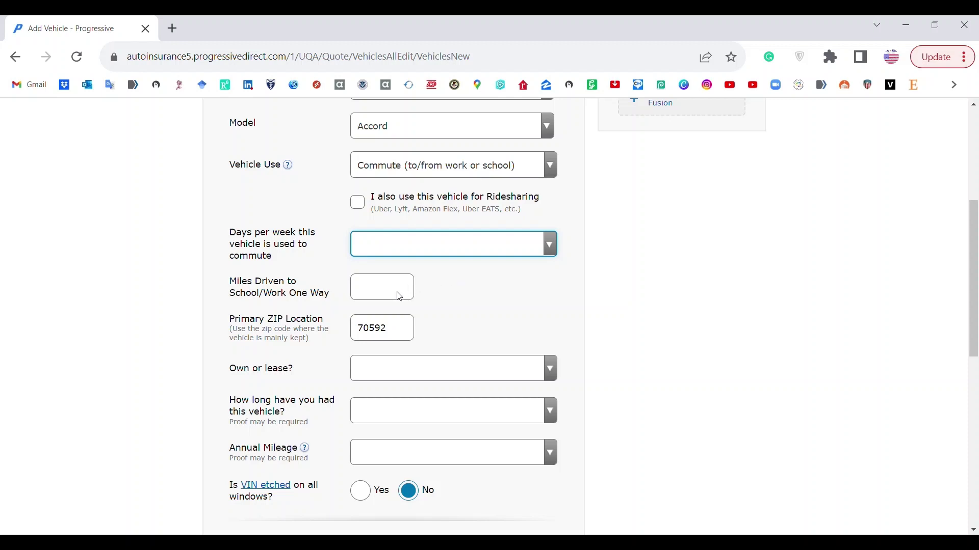
{"action": "key", "text": "5"}
{"action": "left_click", "coordinate": [384, 296]}
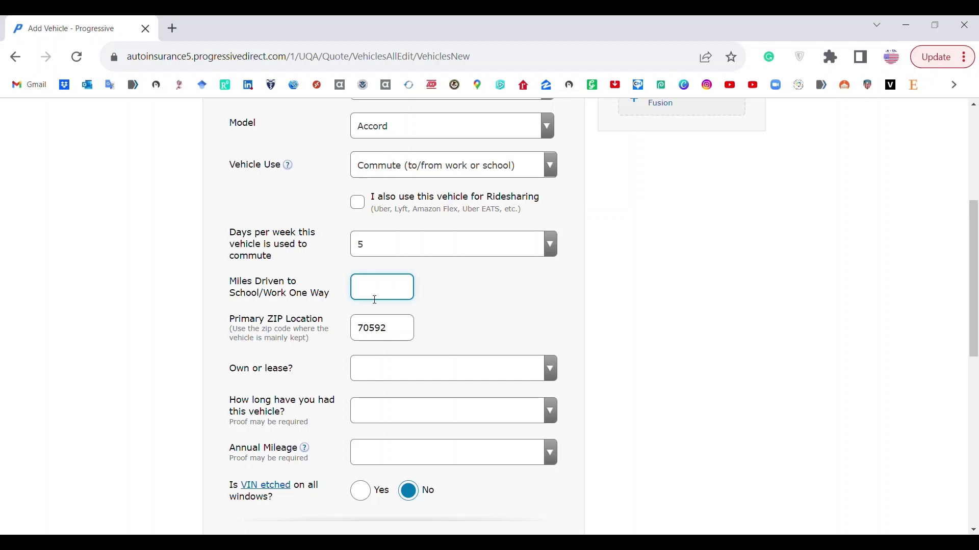
{"action": "type", "text": "20"}
Set the Accord's ownership to Finance, time owned to Less than 1 month and annual mileage to 10,000 - 11,999
{"action": "scroll", "coordinate": [382, 343], "scroll_direction": "down", "scroll_amount": 1}
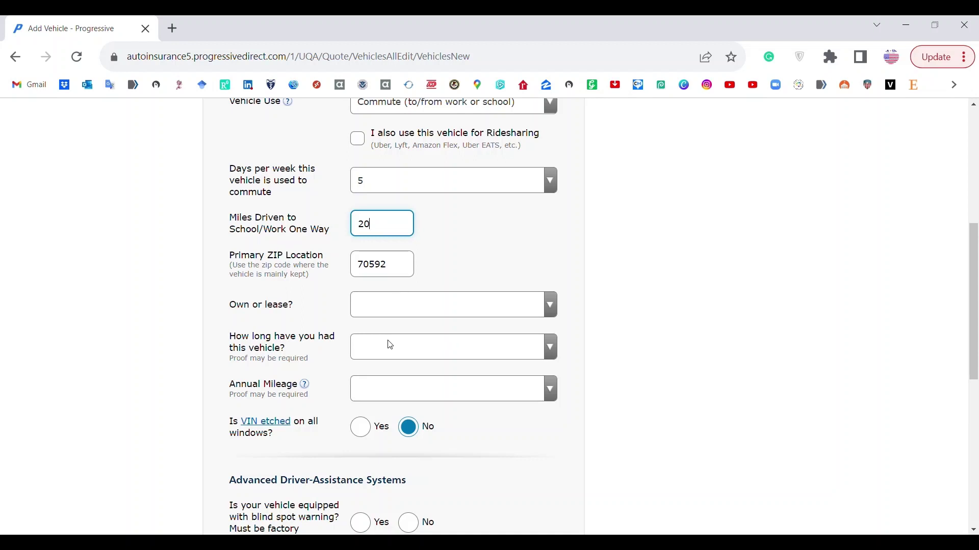
{"action": "scroll", "coordinate": [389, 287], "scroll_direction": "down", "scroll_amount": 2}
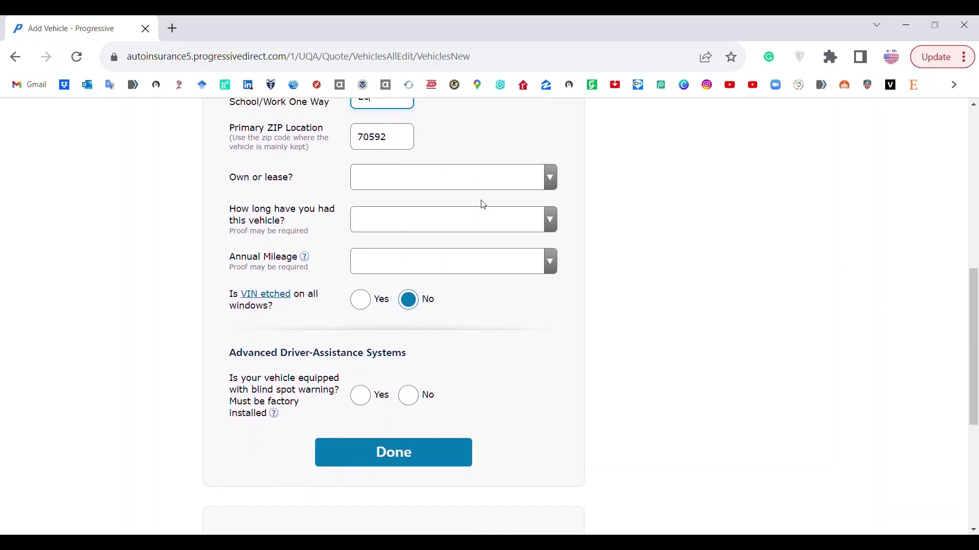
{"action": "left_click", "coordinate": [556, 183]}
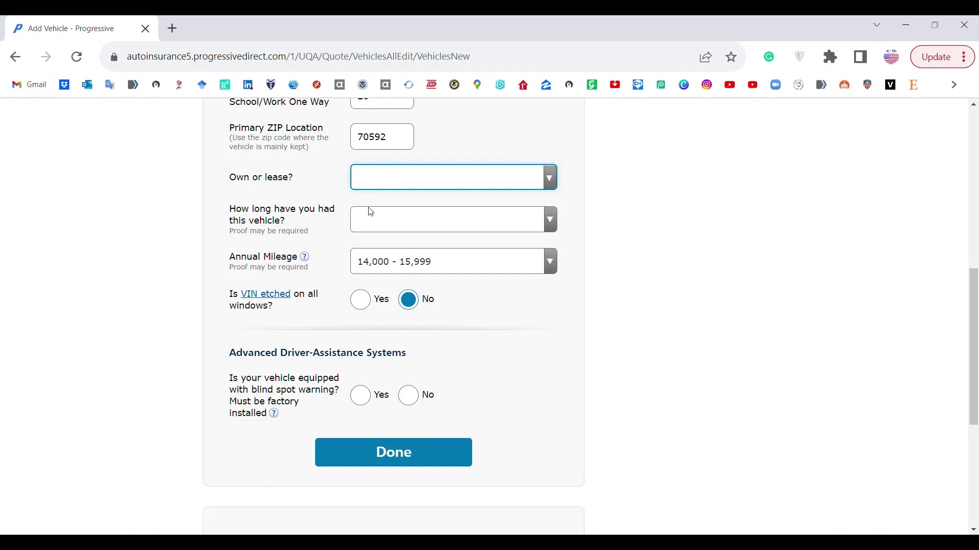
{"action": "key", "text": "f"}
{"action": "key", "text": "Tab"}
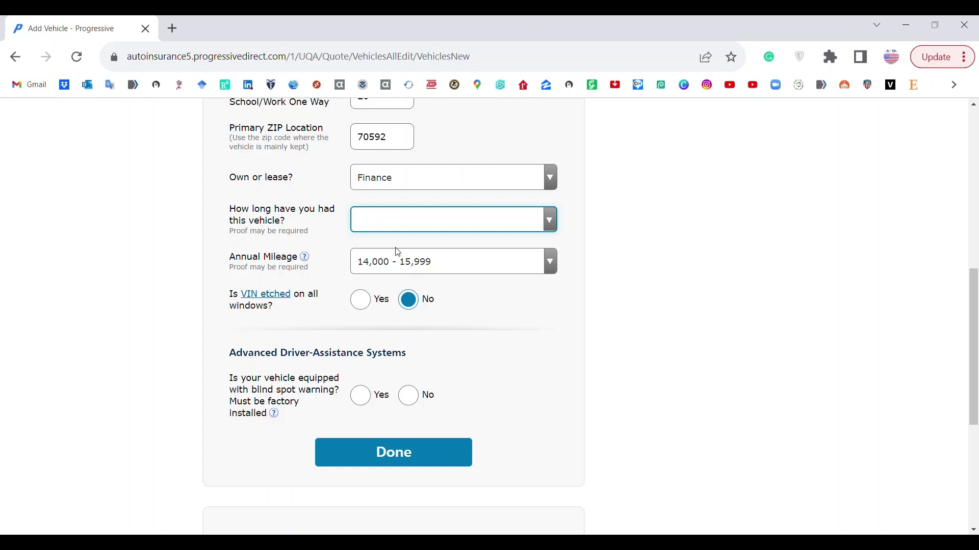
{"action": "key", "text": "Down"}
{"action": "key", "text": "Tab"}
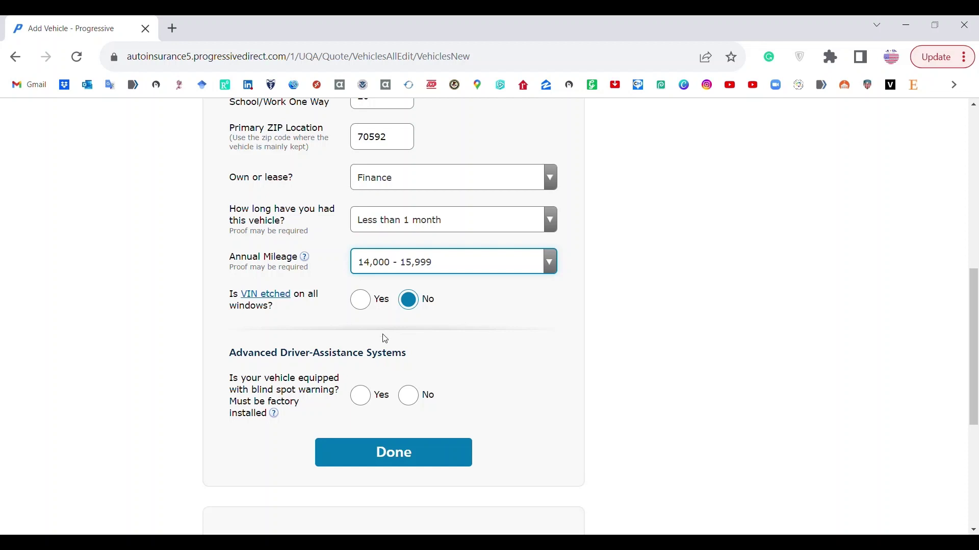
{"action": "key", "text": "Up"}
{"action": "key", "text": "Up"}
Answer No to factory-installed blind spot warning, finish the vehicle entry and continue to the driver questions
{"action": "scroll", "coordinate": [436, 409], "scroll_direction": "down", "scroll_amount": 1}
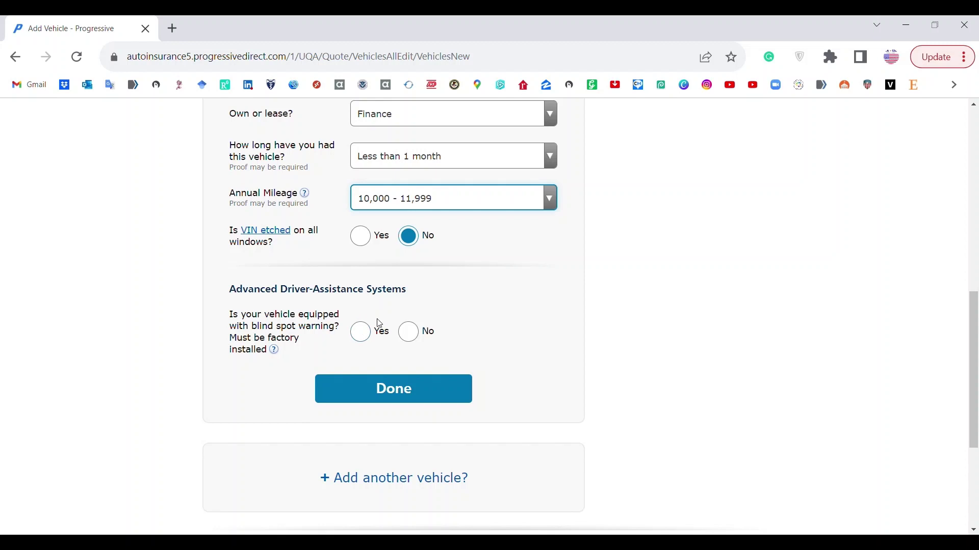
{"action": "left_click", "coordinate": [419, 338]}
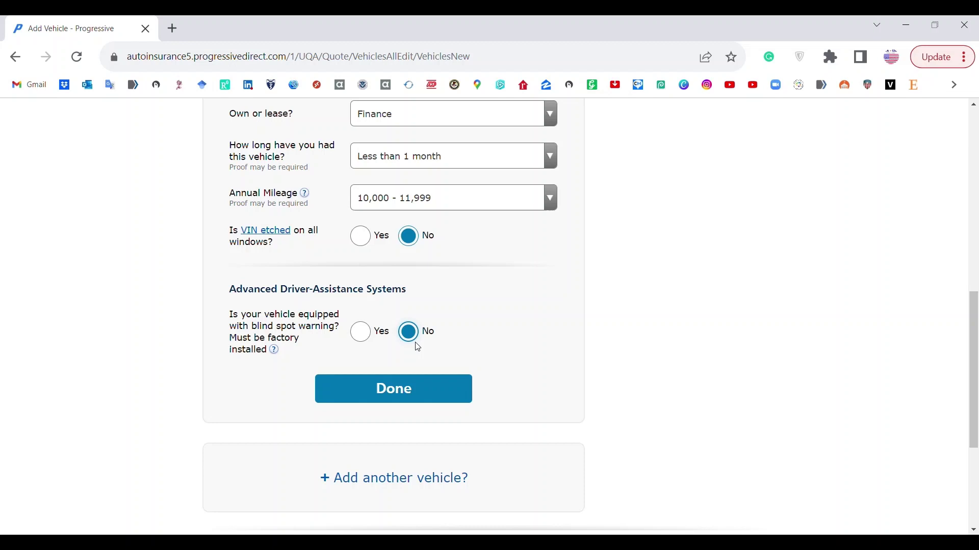
{"action": "left_click", "coordinate": [398, 390]}
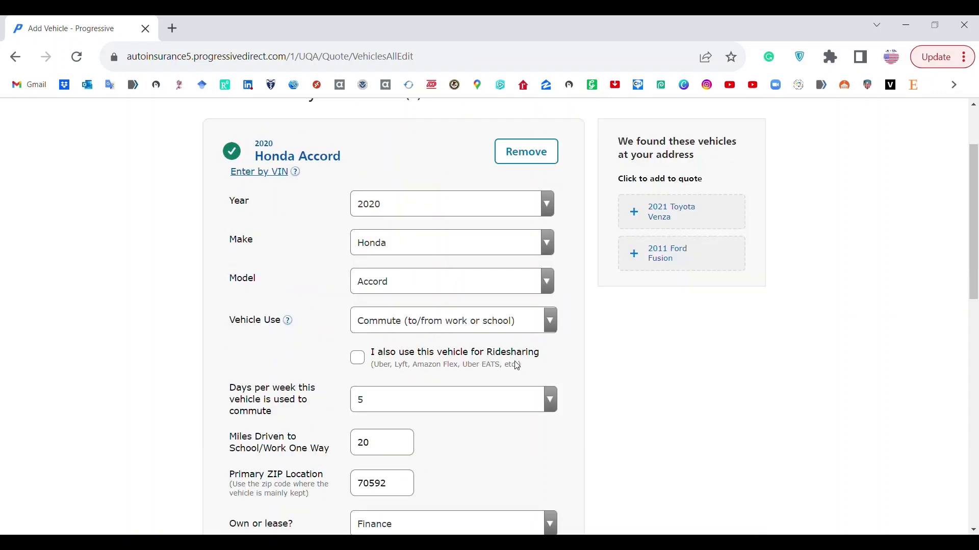
{"action": "scroll", "coordinate": [439, 327], "scroll_direction": "up", "scroll_amount": 1}
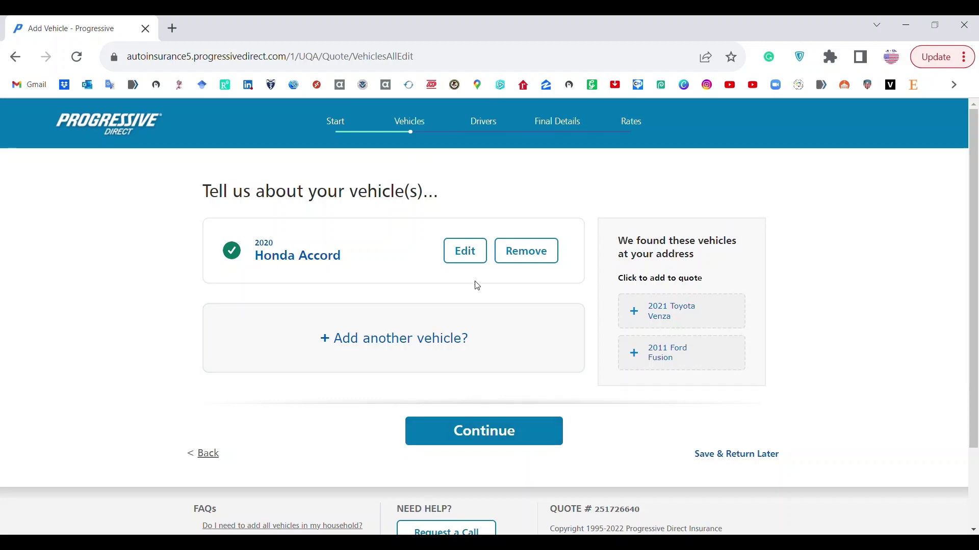
{"action": "left_click", "coordinate": [492, 435]}
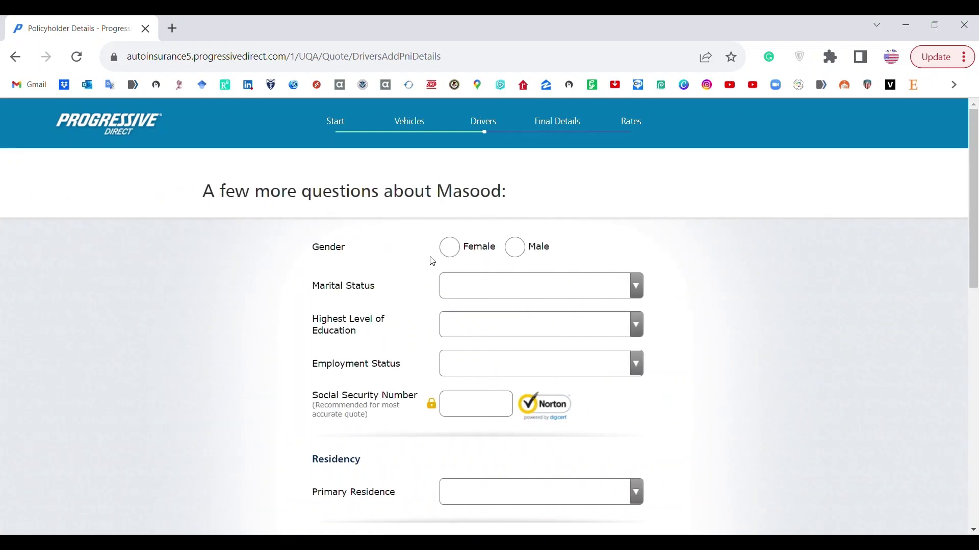
Set the driver's gender to Male and answer No to both accidents or claims and tickets or violations
{"action": "left_click", "coordinate": [516, 250]}
{"action": "scroll", "coordinate": [476, 379], "scroll_direction": "down", "scroll_amount": 5}
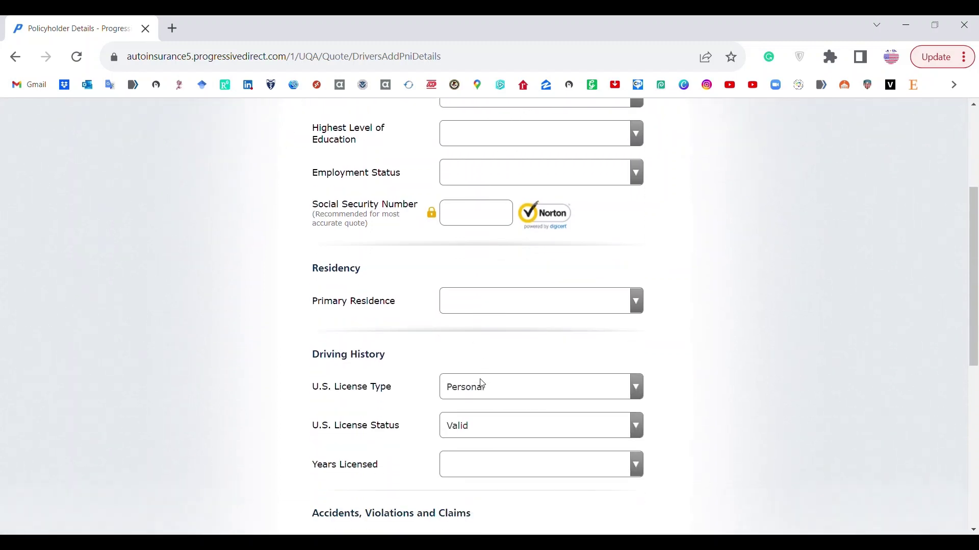
{"action": "scroll", "coordinate": [476, 386], "scroll_direction": "down", "scroll_amount": 2}
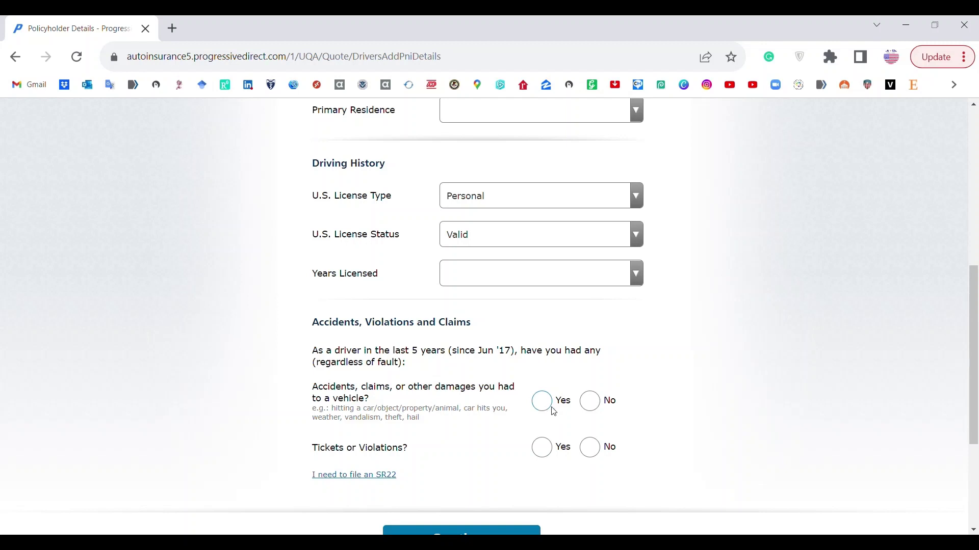
{"action": "left_click", "coordinate": [592, 405]}
{"action": "left_click", "coordinate": [590, 455]}
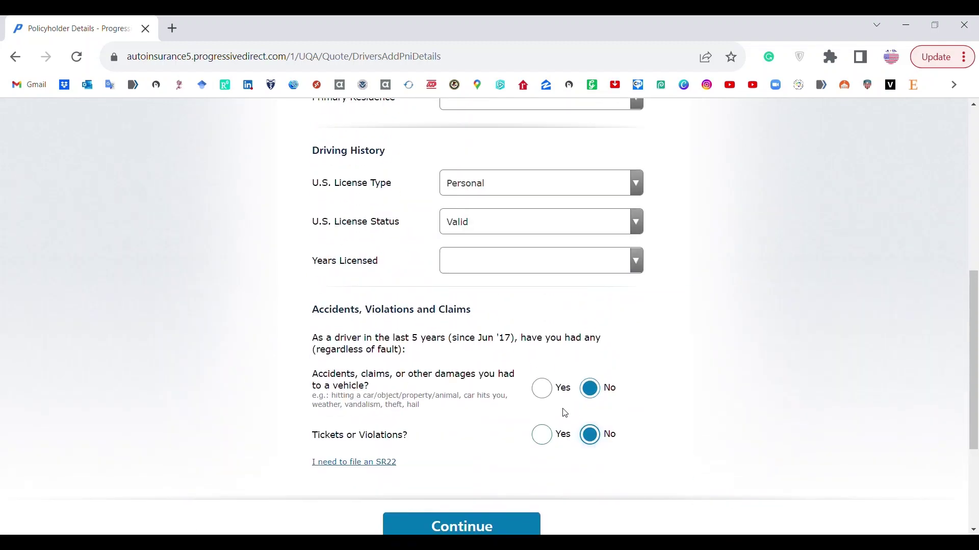
{"action": "scroll", "coordinate": [539, 275], "scroll_direction": "up", "scroll_amount": 6}
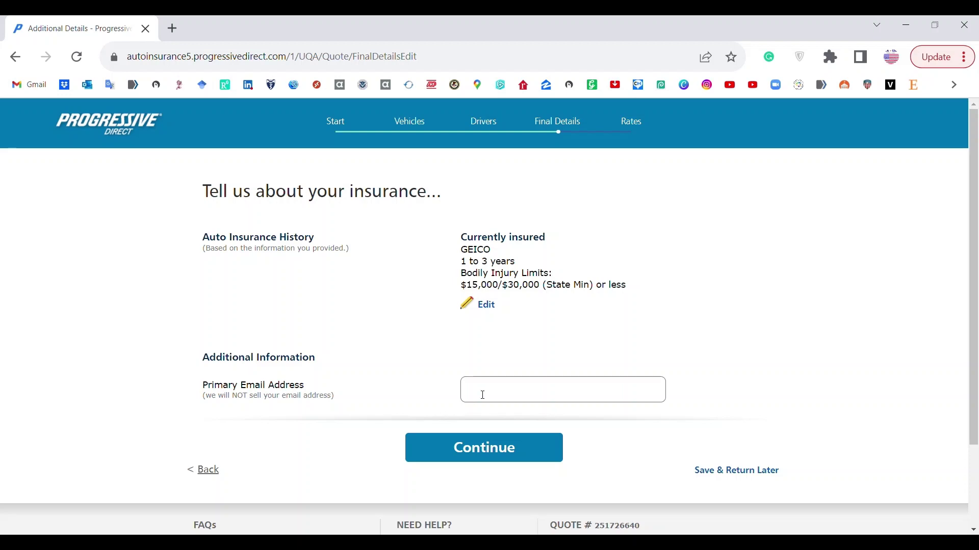
Continue past the insurance history page and decline Snapshot enrollment to proceed to the rates
{"action": "left_click", "coordinate": [484, 455]}
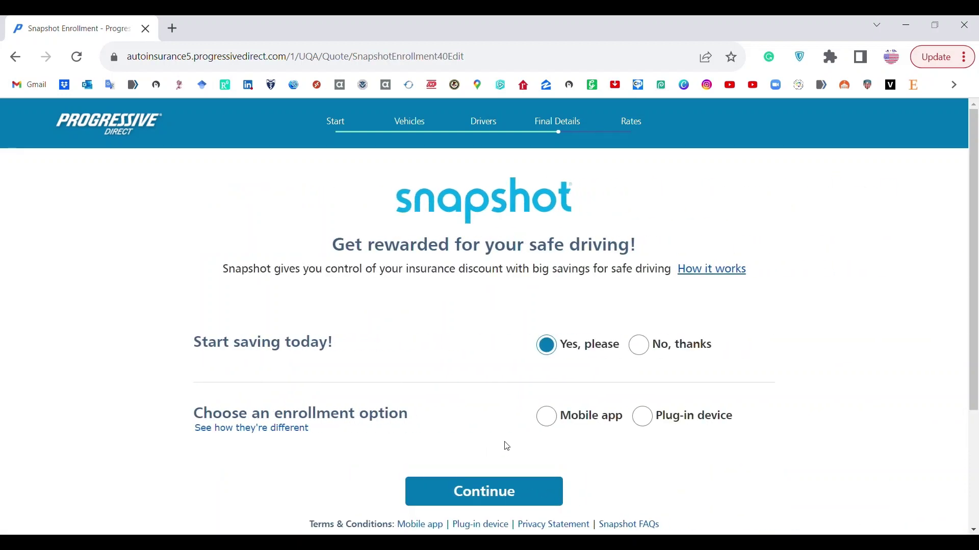
{"action": "left_click", "coordinate": [643, 349]}
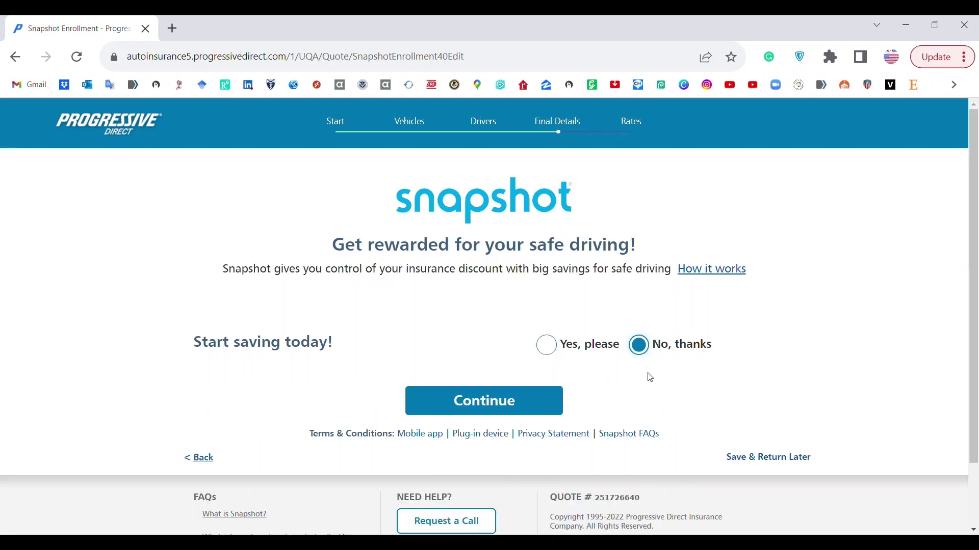
{"action": "left_click", "coordinate": [474, 414]}
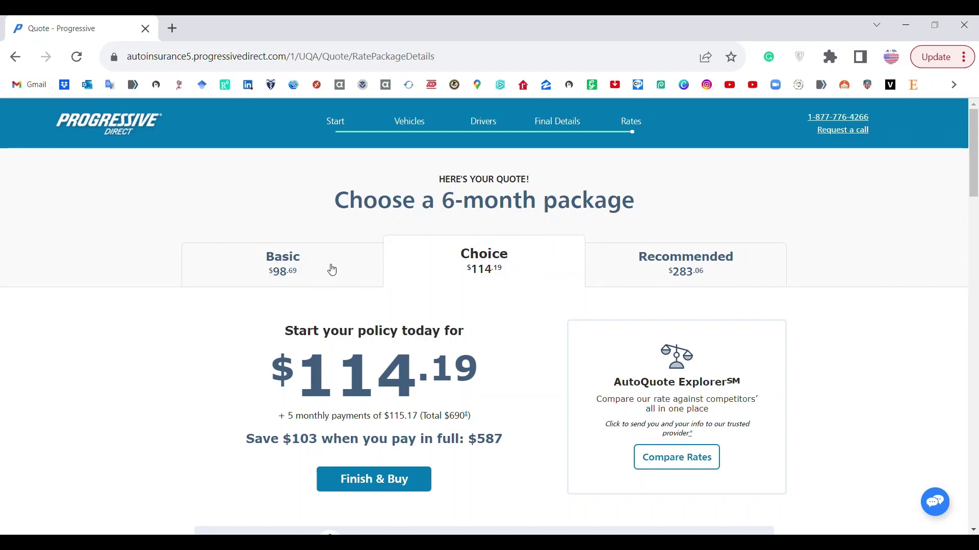
Compare the Basic, Choice and Recommended 6-month packages, and examine the coverage details of the Choice package
{"action": "left_click", "coordinate": [285, 270]}
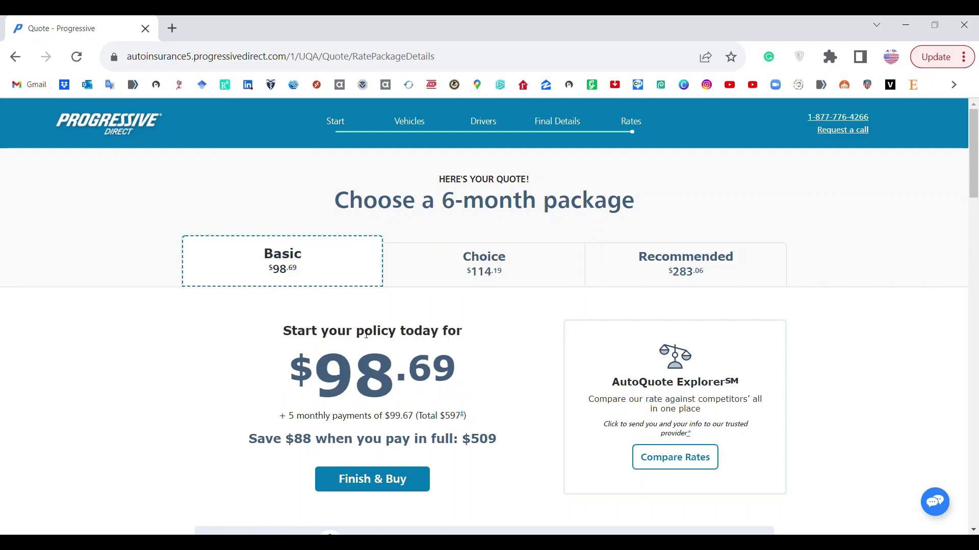
{"action": "left_click", "coordinate": [475, 273]}
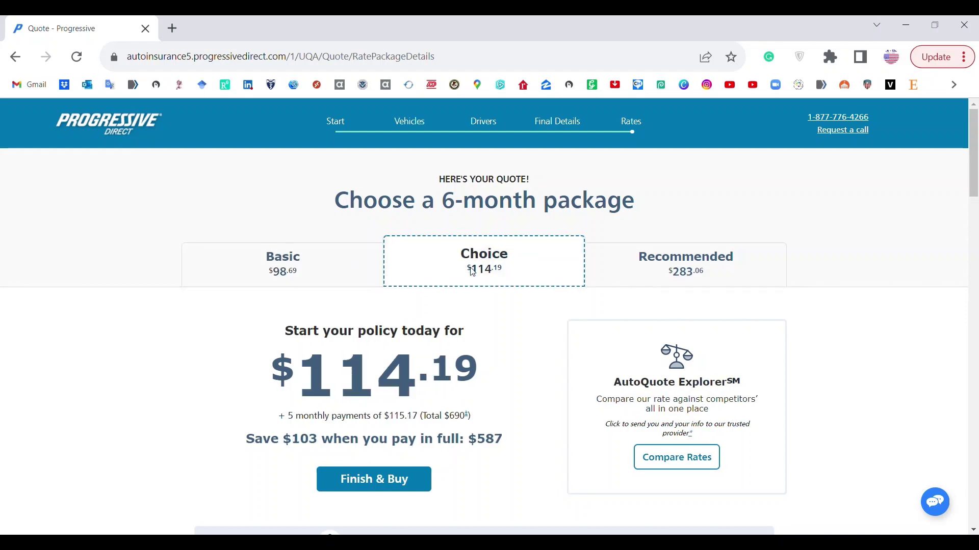
{"action": "left_click", "coordinate": [644, 264]}
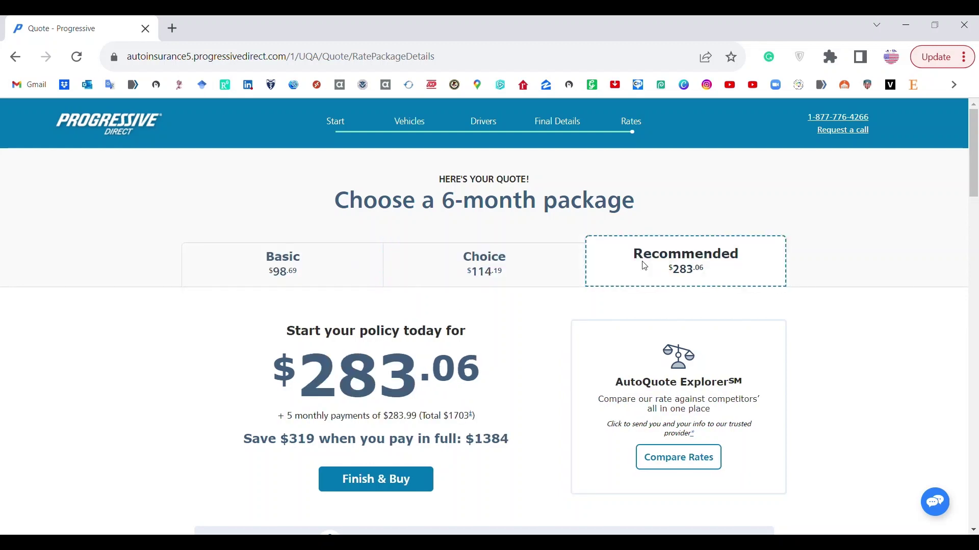
{"action": "left_click", "coordinate": [505, 273]}
{"action": "scroll", "coordinate": [475, 339], "scroll_direction": "down", "scroll_amount": 3}
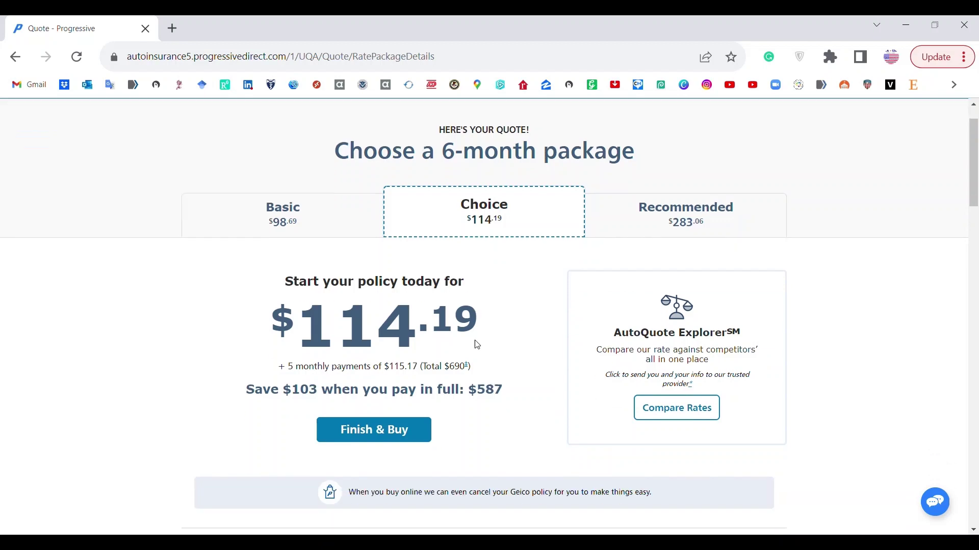
{"action": "scroll", "coordinate": [479, 347], "scroll_direction": "down", "scroll_amount": 8}
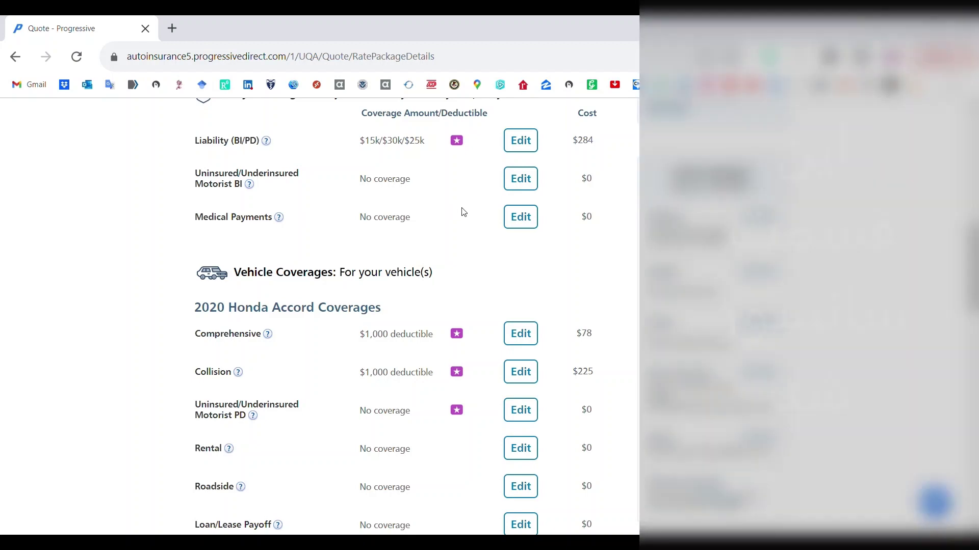
Examine the Uninsured/Underinsured Motorist BI options, then review the vehicle coverages and Safe Driving Rewards of the Choice package
{"action": "left_click", "coordinate": [520, 183]}
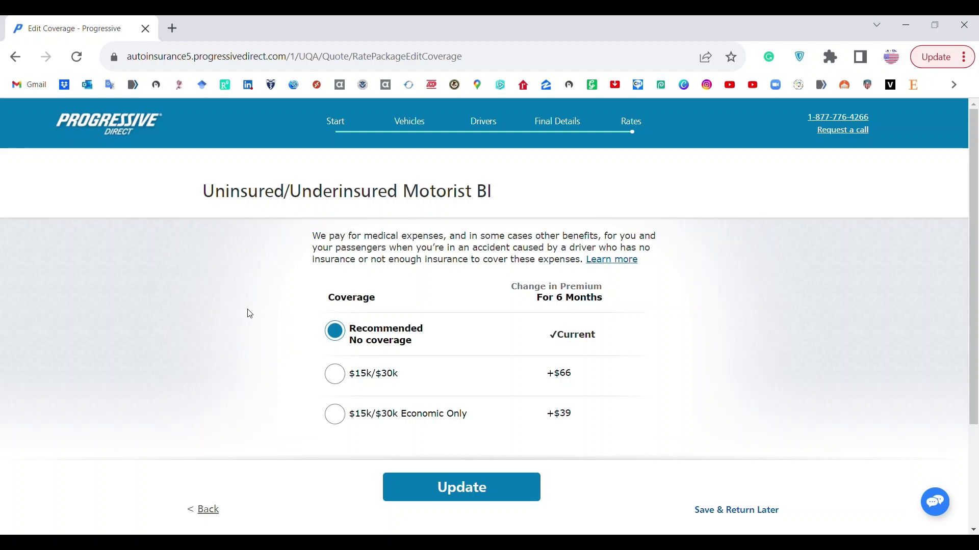
{"action": "left_click", "coordinate": [13, 57]}
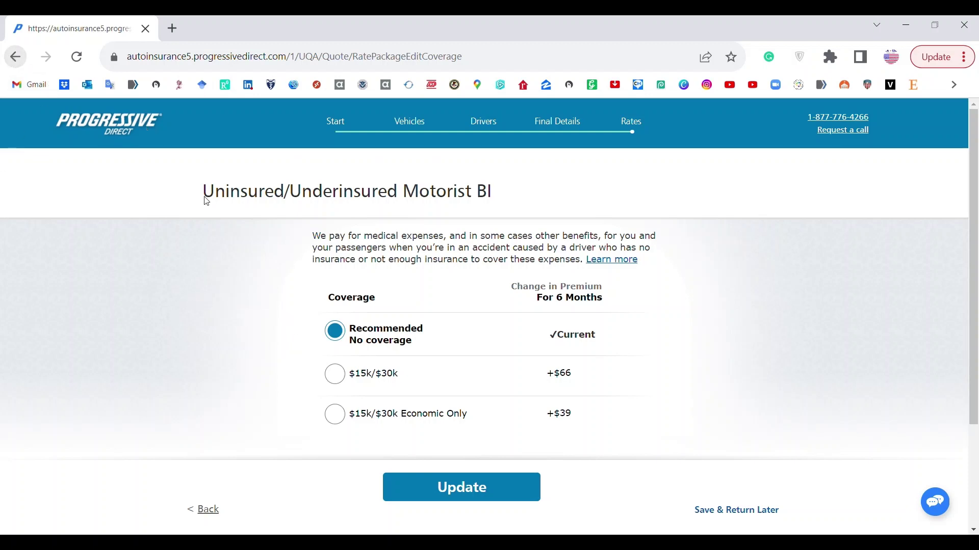
{"action": "scroll", "coordinate": [345, 270], "scroll_direction": "down", "scroll_amount": 9}
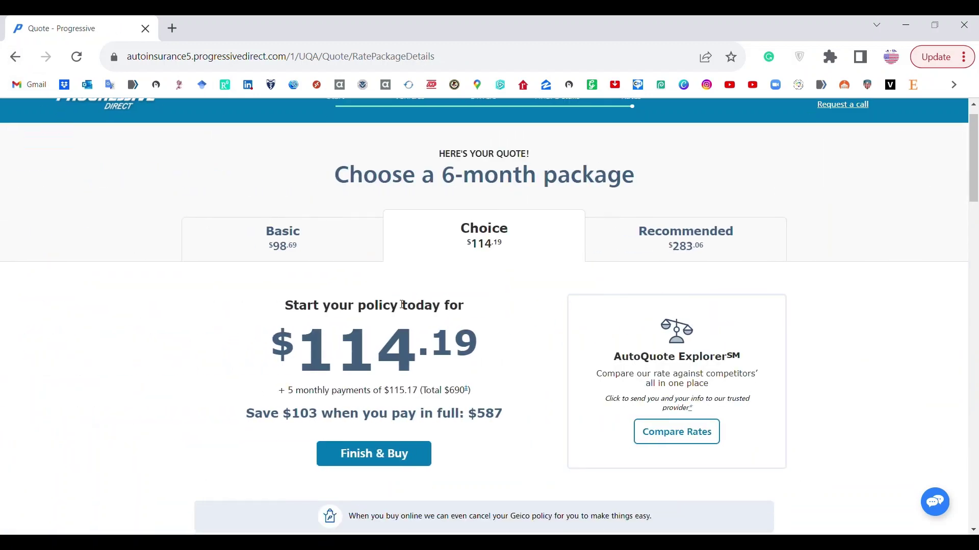
{"action": "scroll", "coordinate": [443, 308], "scroll_direction": "down", "scroll_amount": 5}
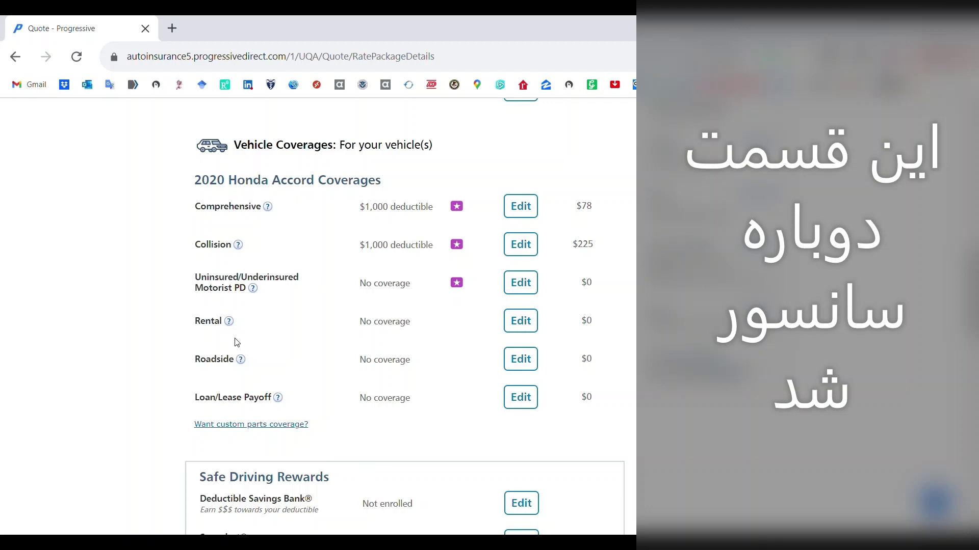
{"action": "scroll", "coordinate": [243, 350], "scroll_direction": "down", "scroll_amount": 4}
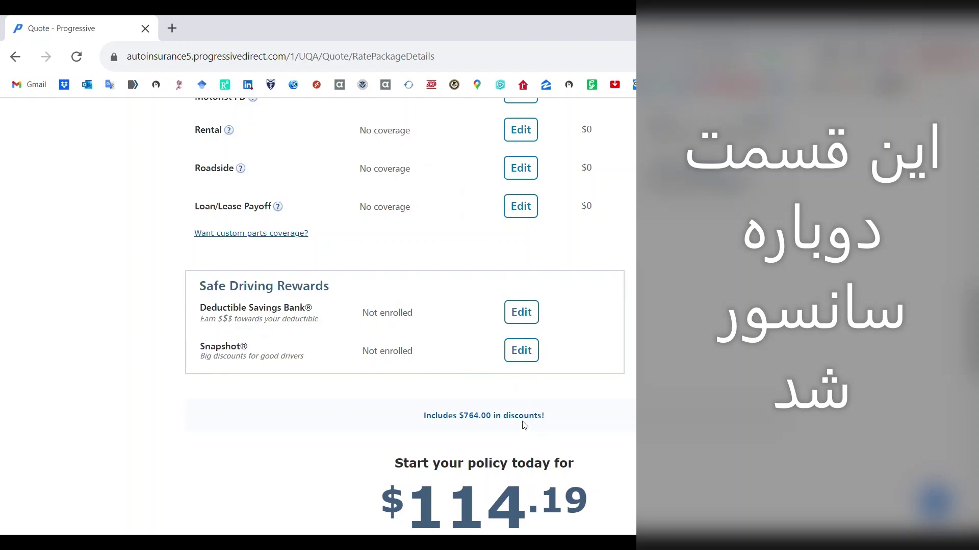
{"action": "scroll", "coordinate": [515, 441], "scroll_direction": "up", "scroll_amount": 15}
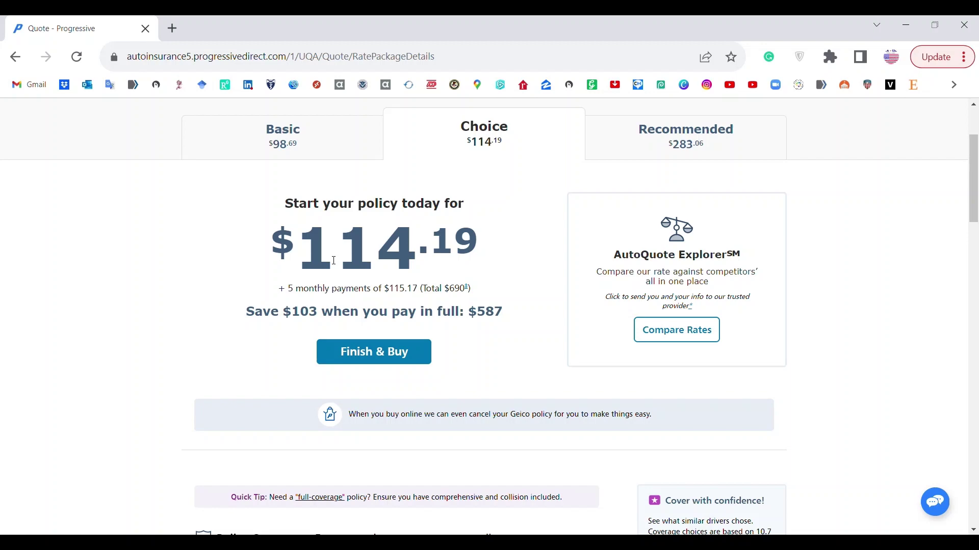
Search the web for Geico and open the official GEICO website
{"action": "left_click", "coordinate": [170, 57]}
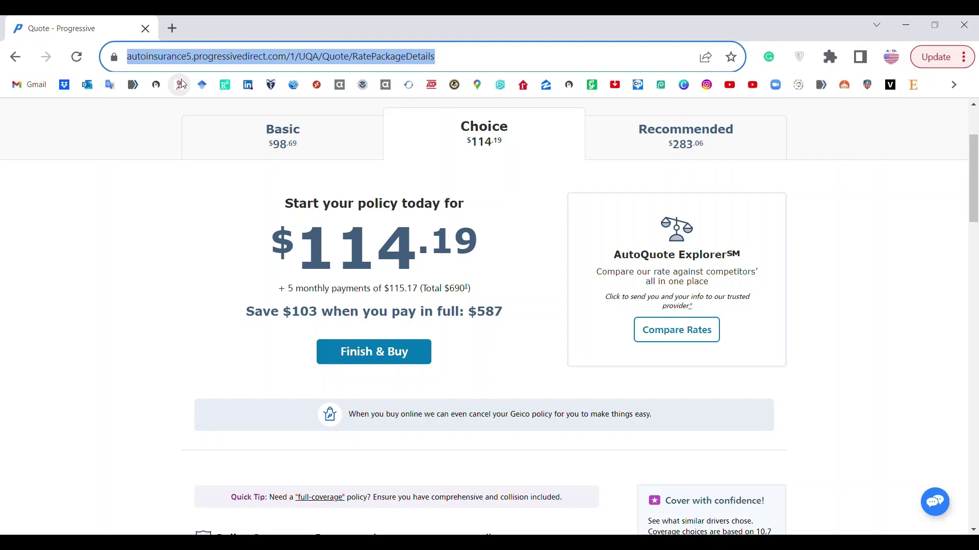
{"action": "type", "text": "Geico"}
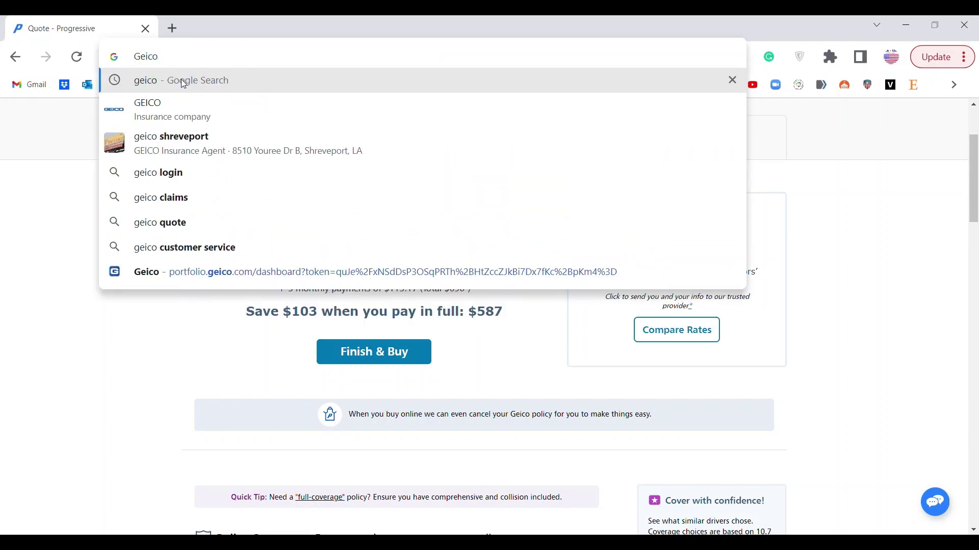
{"action": "key", "text": "Return"}
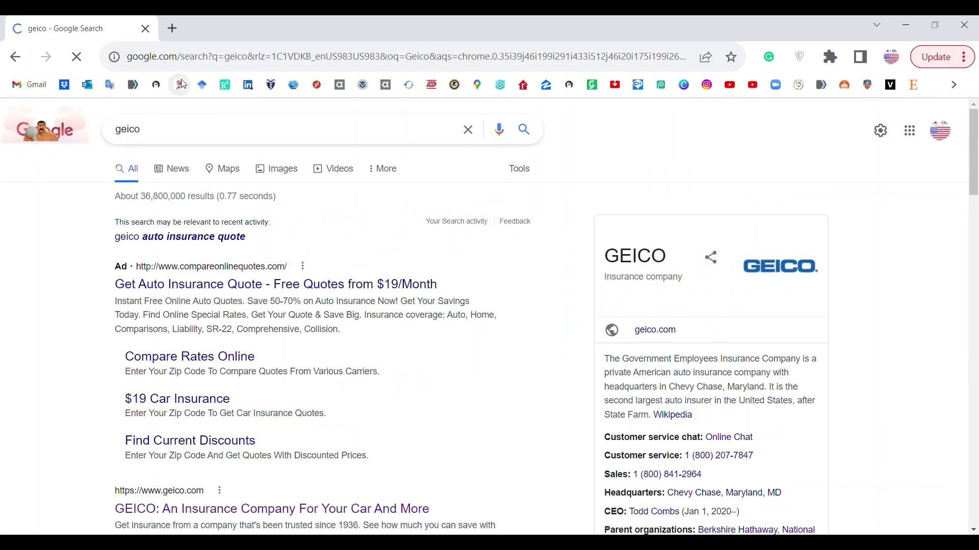
{"action": "scroll", "coordinate": [196, 354], "scroll_direction": "down", "scroll_amount": 4}
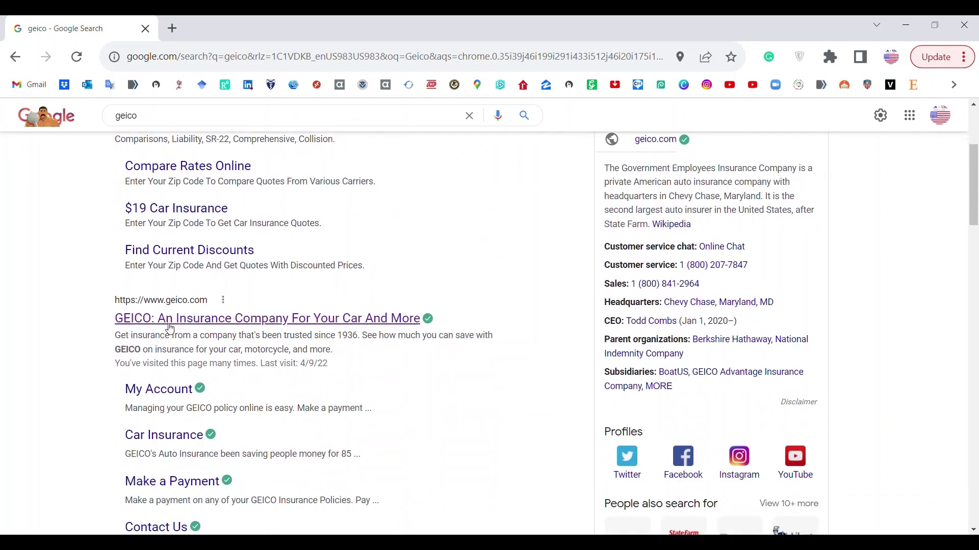
{"action": "left_click", "coordinate": [199, 327]}
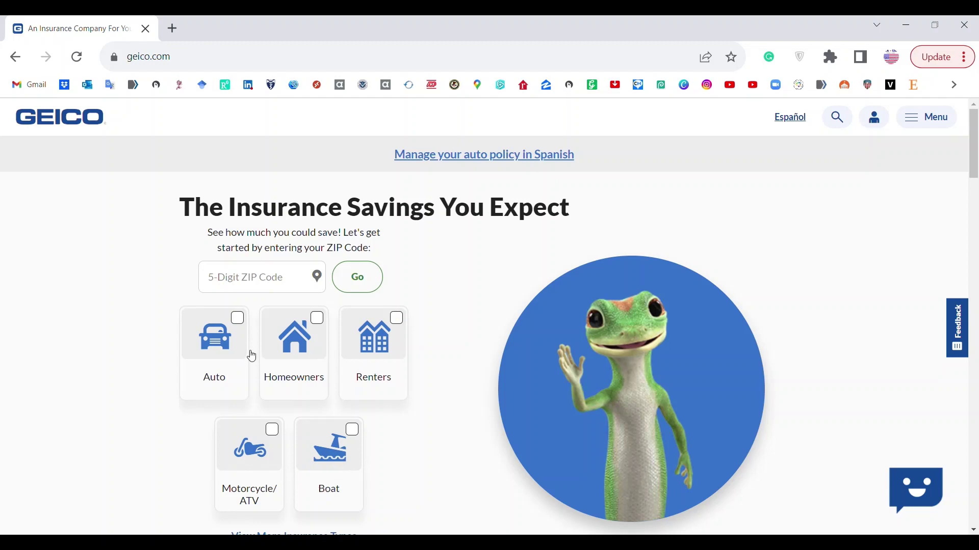
Select Auto as the insurance type on the GEICO homepage and start a quote
{"action": "left_click", "coordinate": [241, 326]}
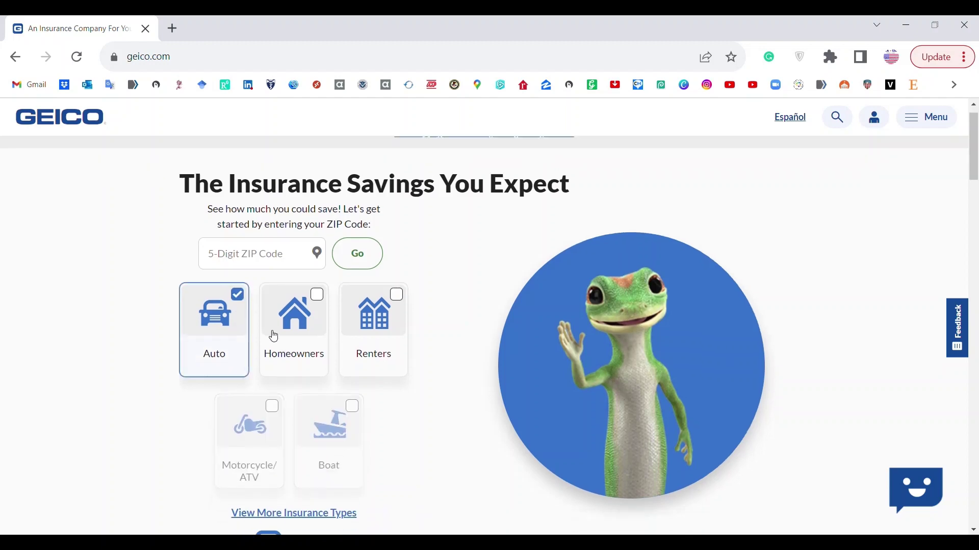
{"action": "scroll", "coordinate": [321, 361], "scroll_direction": "up", "scroll_amount": 3}
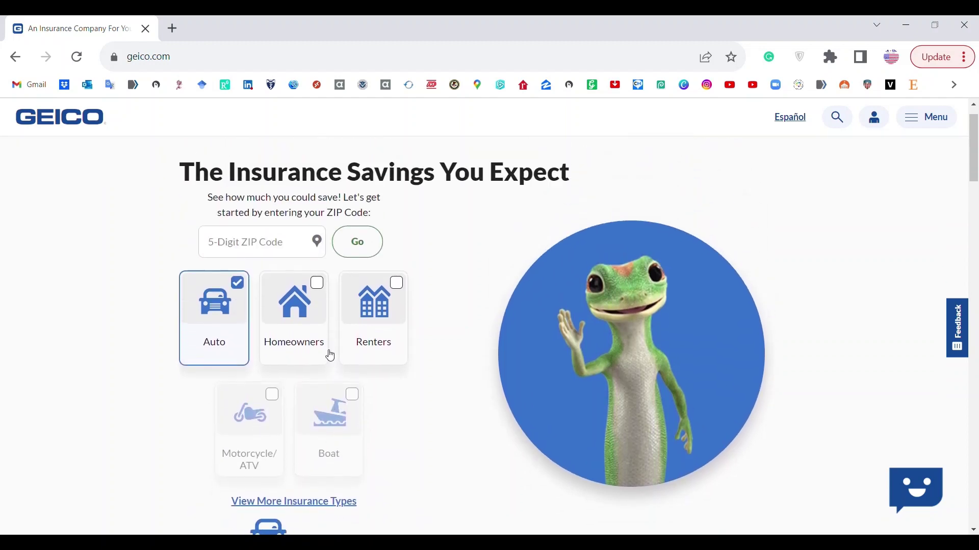
{"action": "left_click", "coordinate": [248, 245]}
{"action": "type", "text": "7"}
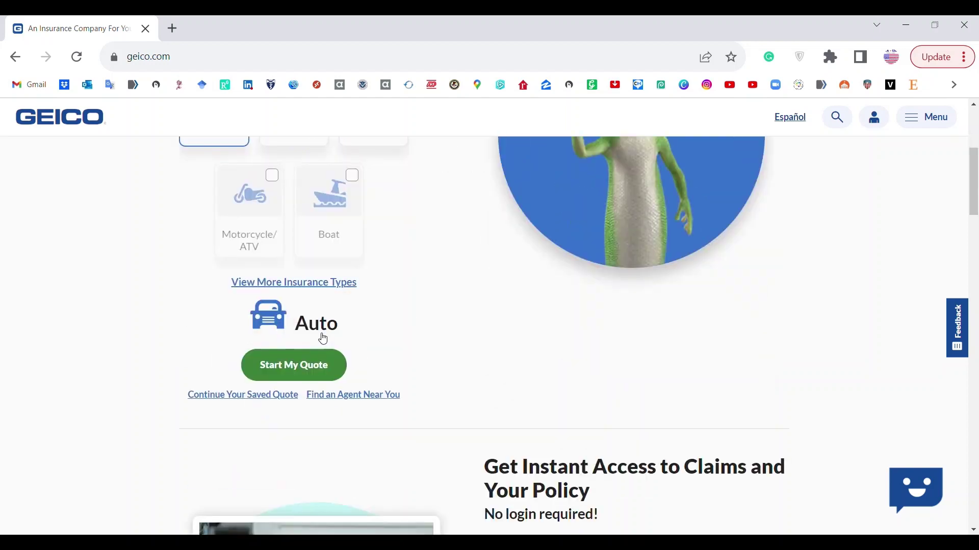
{"action": "scroll", "coordinate": [321, 346], "scroll_direction": "up", "scroll_amount": 5}
{"action": "scroll", "coordinate": [364, 355], "scroll_direction": "down", "scroll_amount": 3}
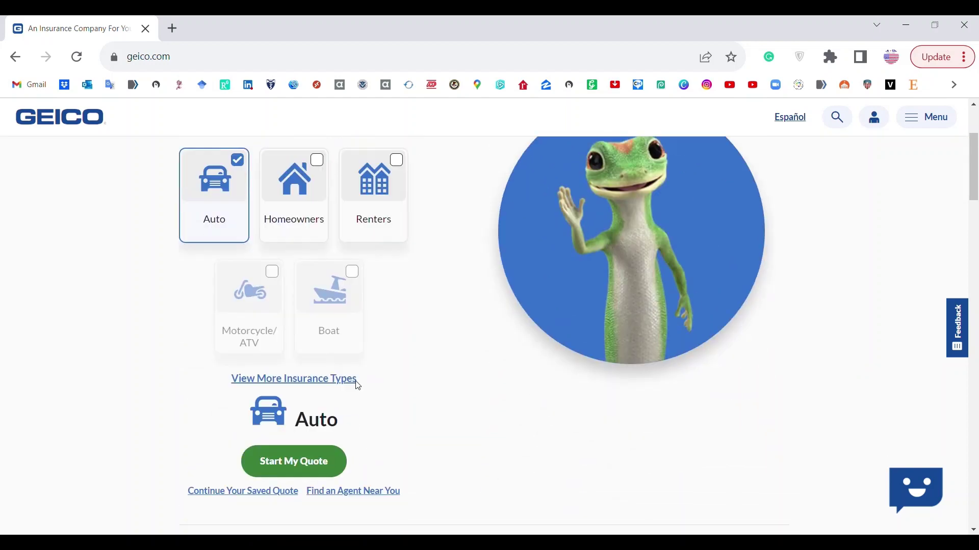
{"action": "left_click", "coordinate": [340, 466]}
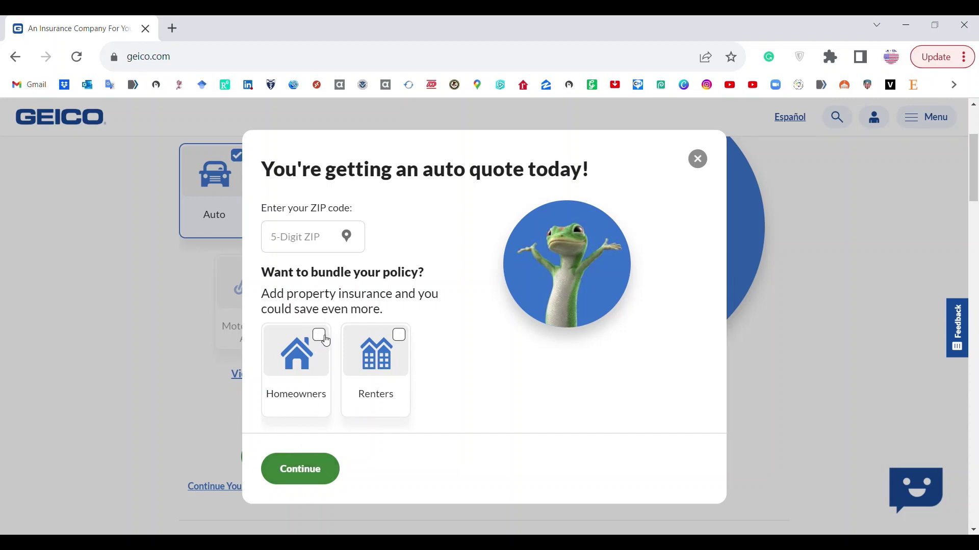
Bundle Homeowners with the auto quote, enter the ZIP code and continue
{"action": "left_click", "coordinate": [323, 344]}
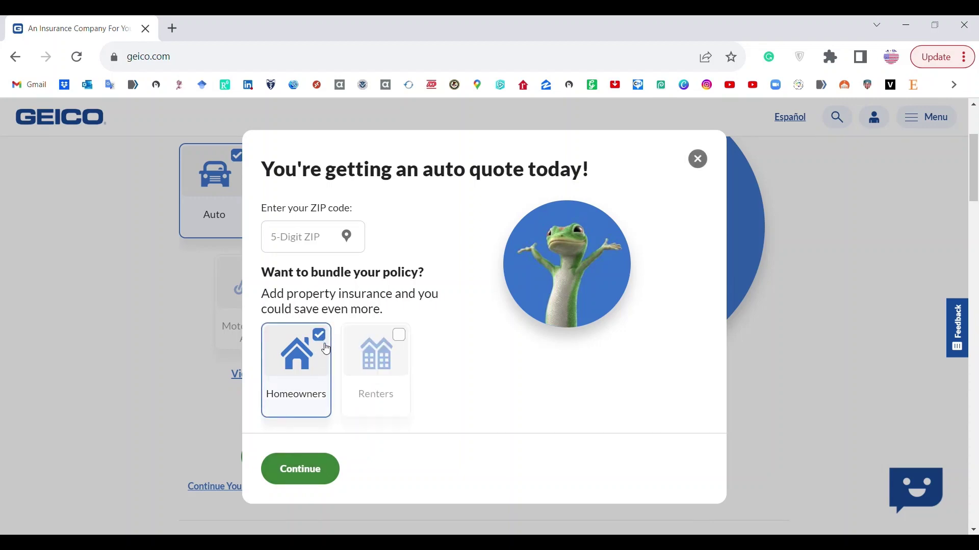
{"action": "type", "text": "70592"}
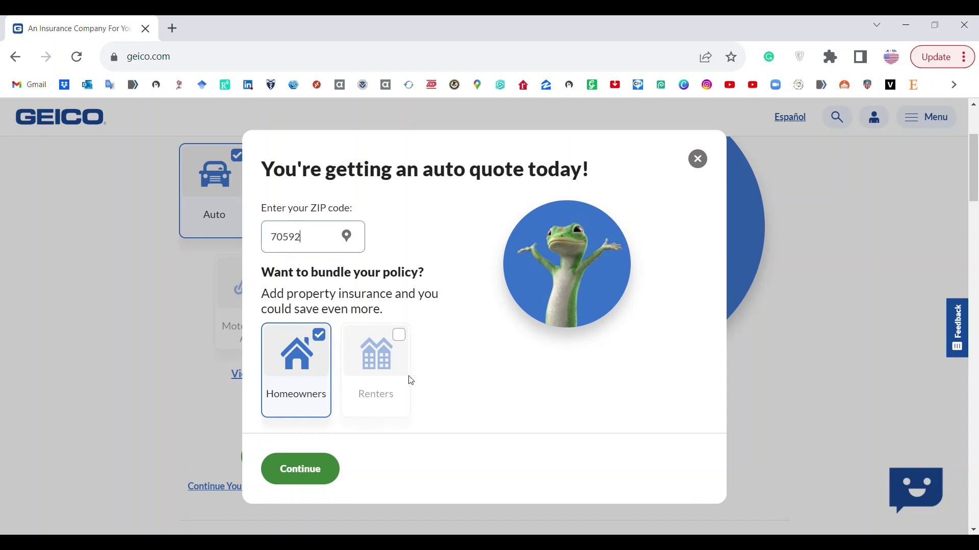
{"action": "left_click", "coordinate": [301, 470]}
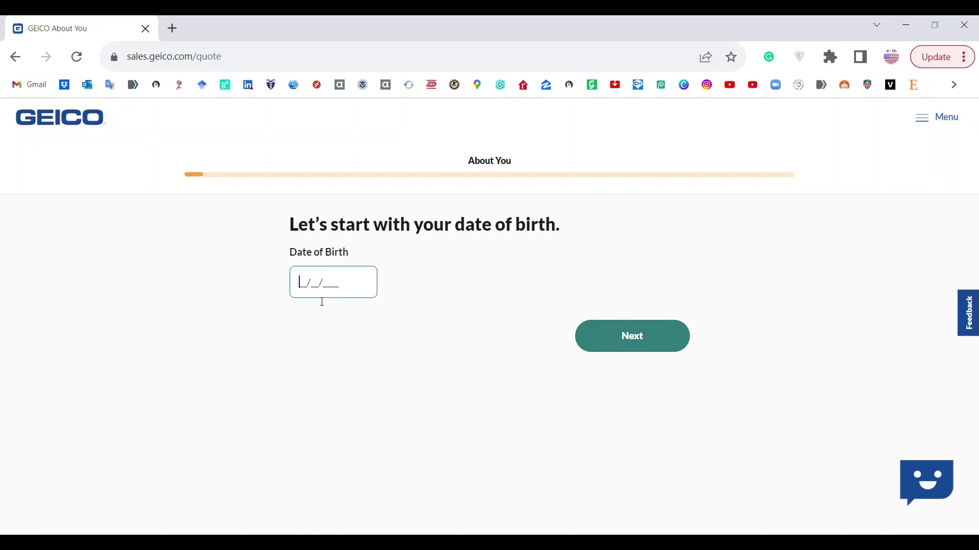
Submit the date of birth, choose to quote a different vehicle and continue to the auto details
{"action": "left_click", "coordinate": [618, 340]}
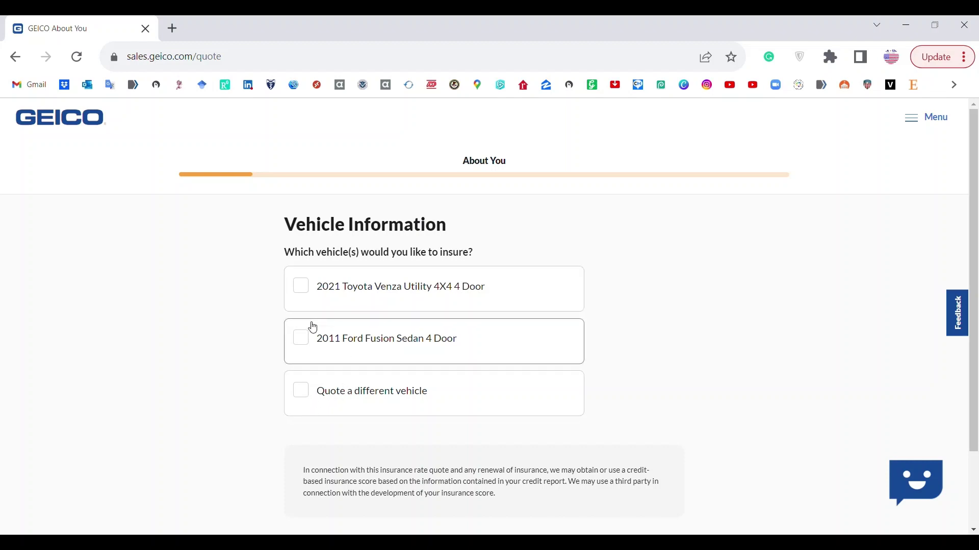
{"action": "left_click", "coordinate": [305, 397]}
{"action": "scroll", "coordinate": [542, 407], "scroll_direction": "down", "scroll_amount": 2}
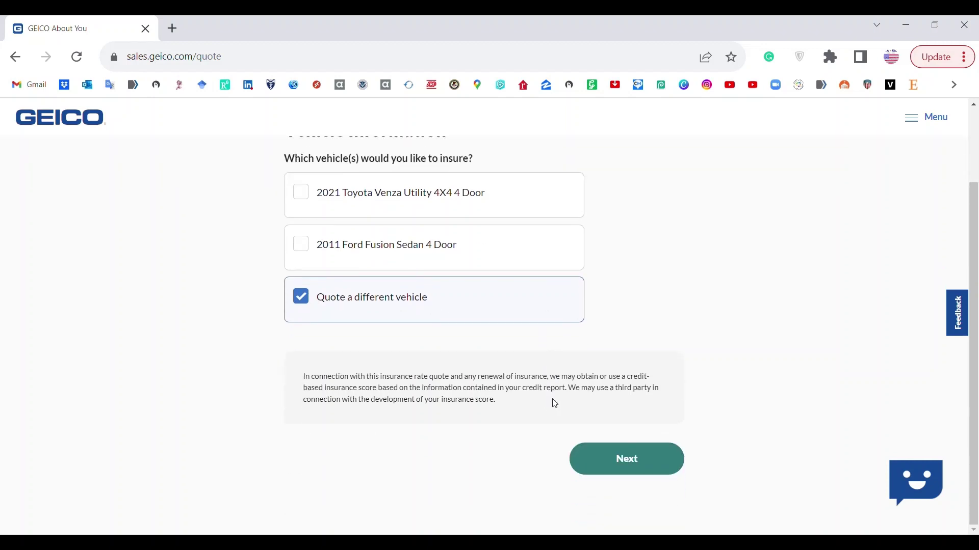
{"action": "left_click", "coordinate": [622, 464]}
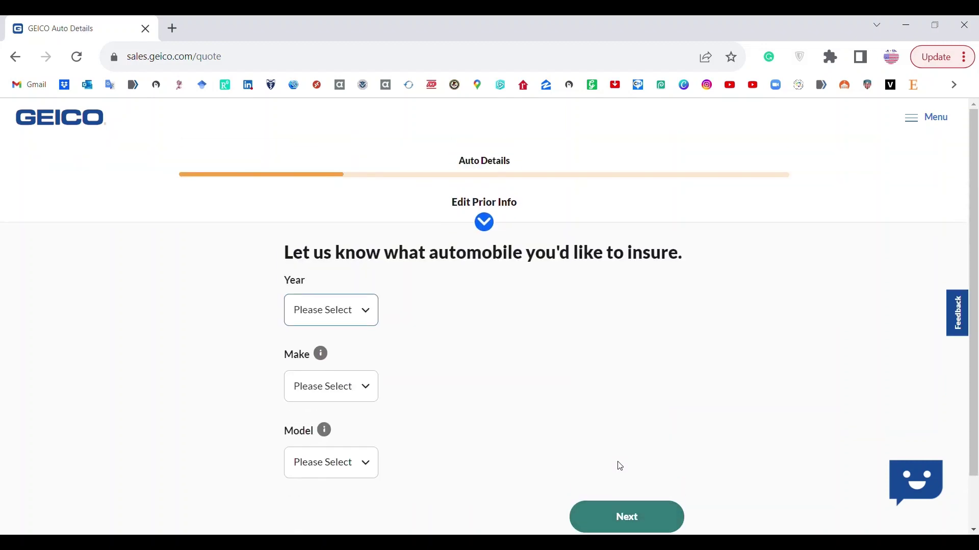
Specify the vehicle as year 2020, make Honda and model Accord, and continue
{"action": "left_click", "coordinate": [371, 315]}
{"action": "left_click", "coordinate": [317, 82]}
{"action": "left_click", "coordinate": [395, 402]}
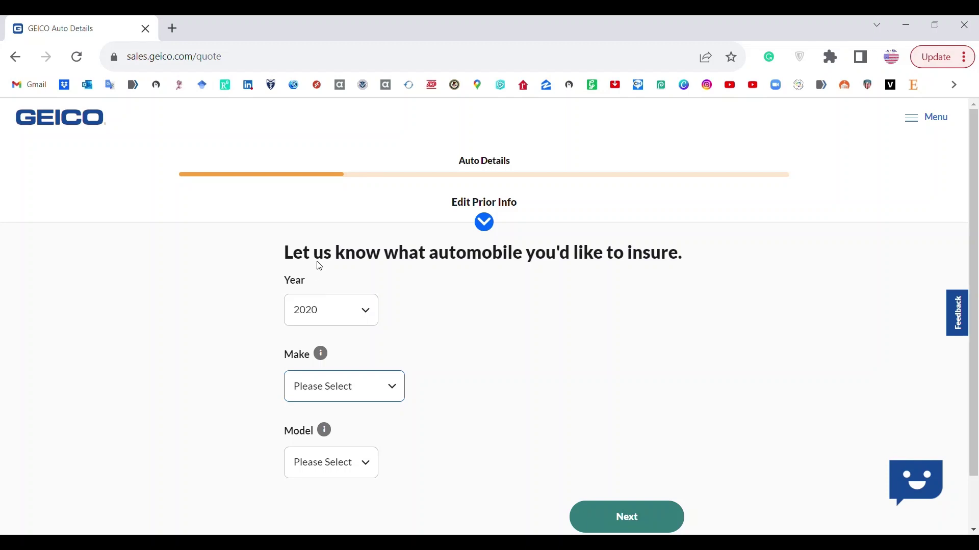
{"action": "left_click", "coordinate": [321, 329]}
{"action": "left_click", "coordinate": [406, 464]}
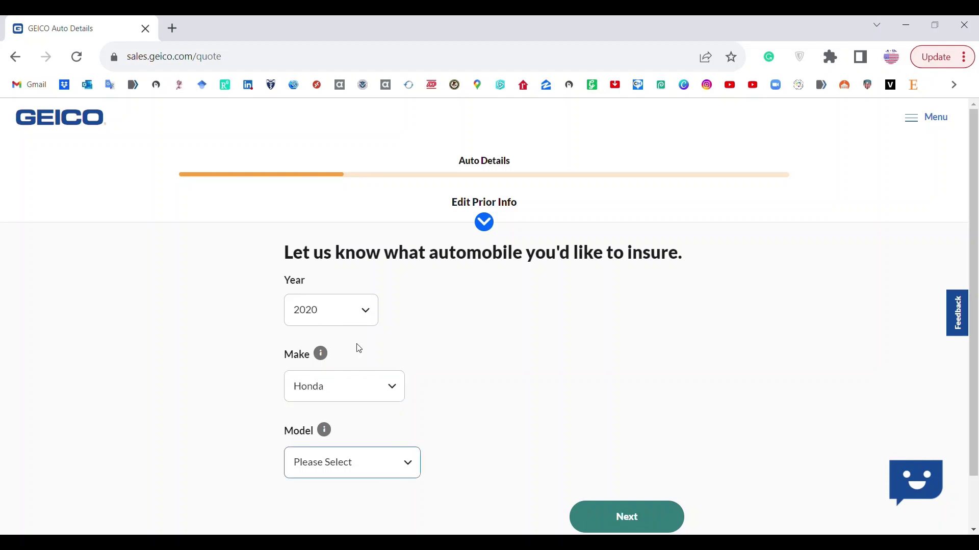
{"action": "left_click", "coordinate": [325, 205]}
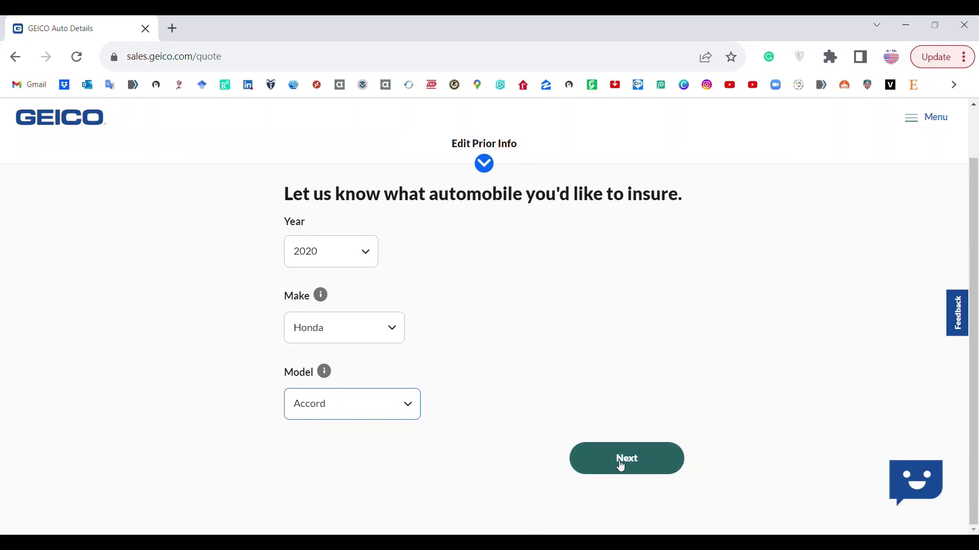
{"action": "left_click", "coordinate": [621, 465]}
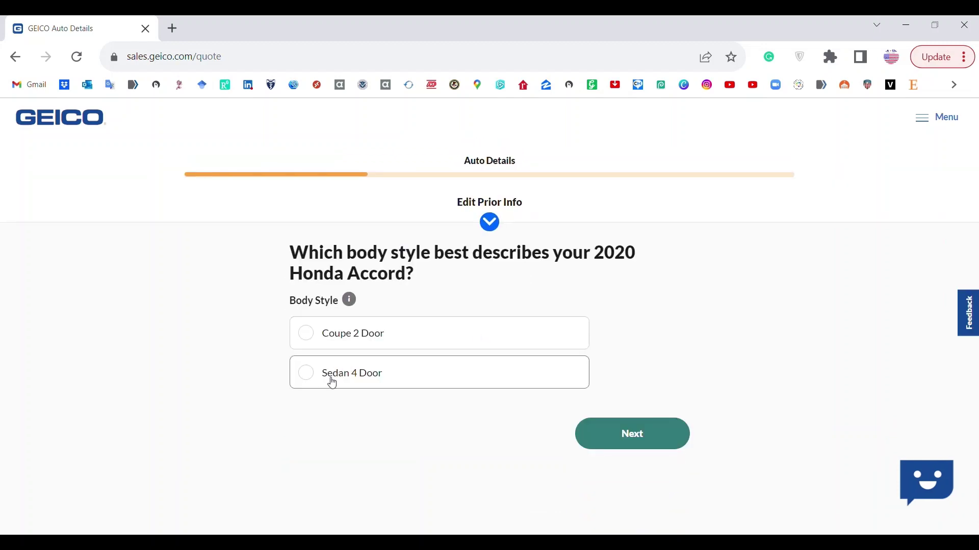
Set the body style to Sedan 4 Door and the anti-theft device to Alarm Only Or Active Disabling Device, then continue
{"action": "left_click", "coordinate": [305, 381]}
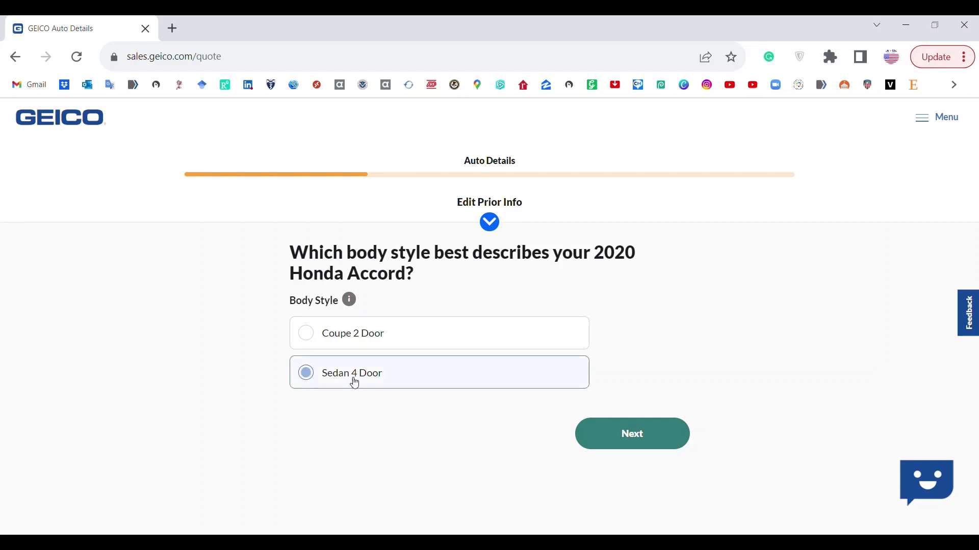
{"action": "left_click", "coordinate": [624, 448]}
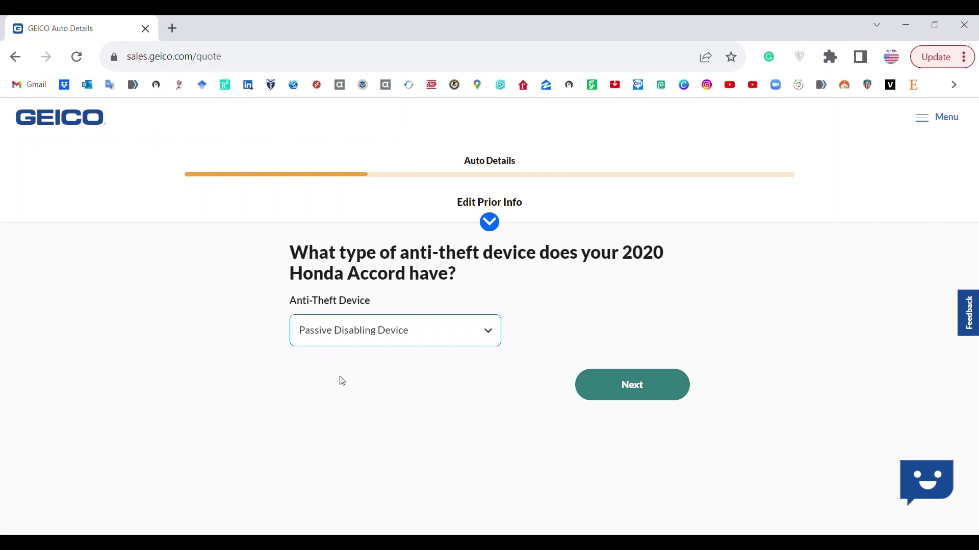
{"action": "key", "text": "Up"}
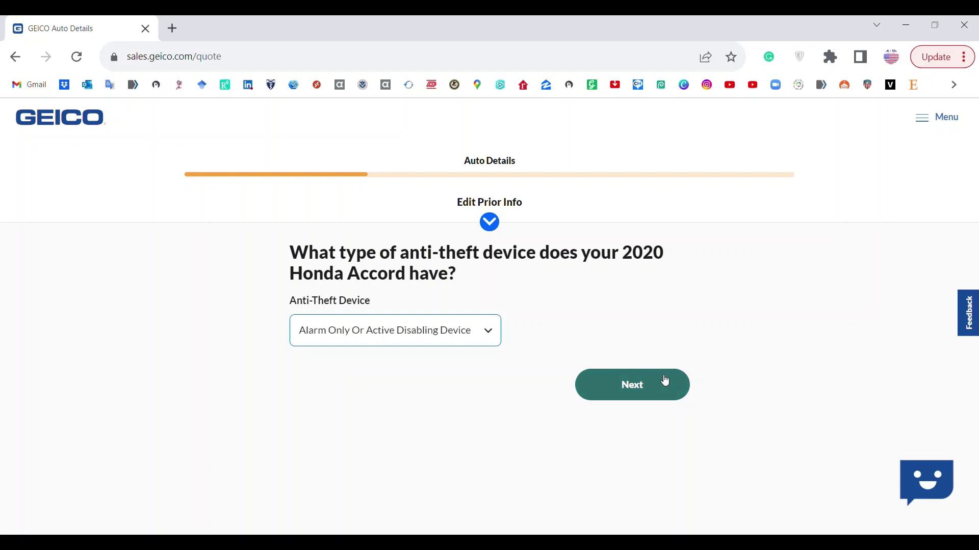
{"action": "left_click", "coordinate": [629, 388]}
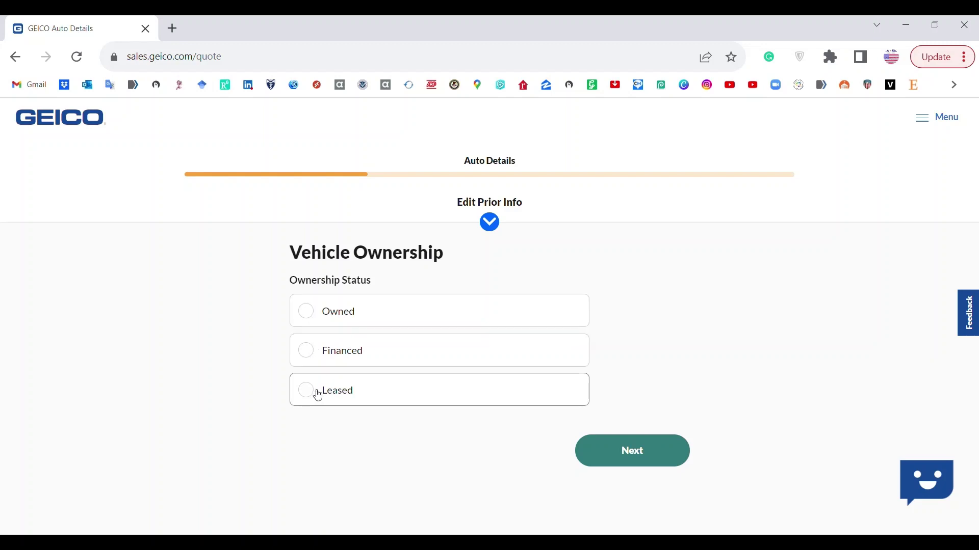
Set the Accord's ownership status to Financed and its primary use to Commute (to work or school), then continue
{"action": "left_click", "coordinate": [326, 348]}
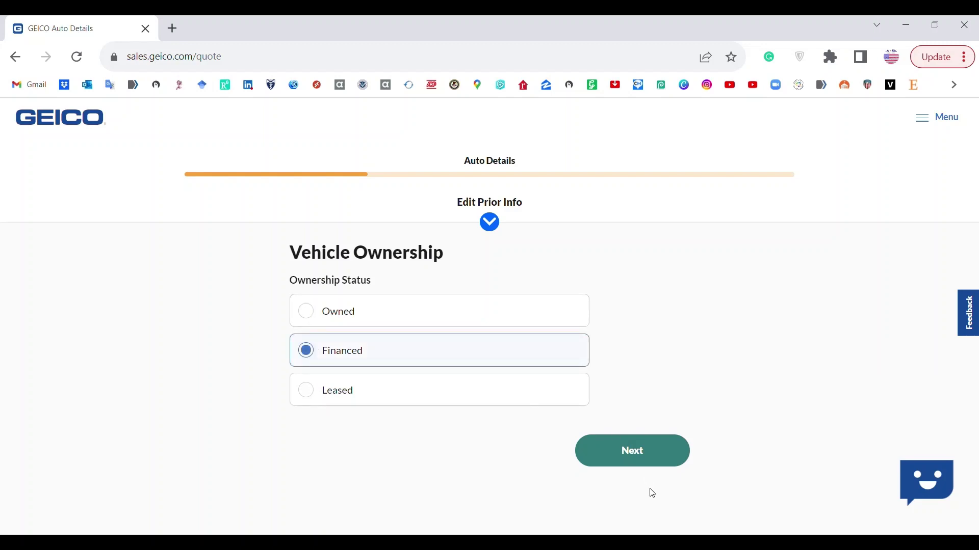
{"action": "left_click", "coordinate": [633, 458]}
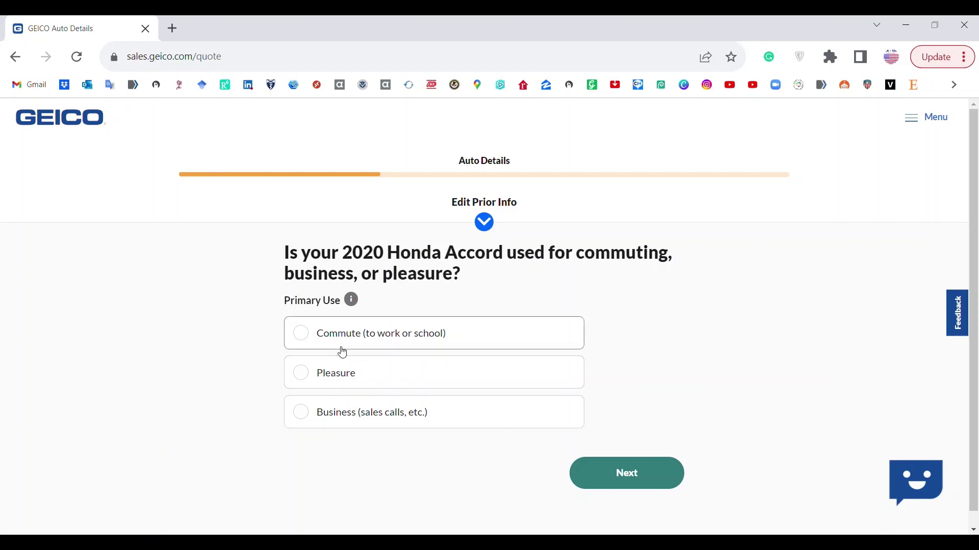
{"action": "left_click", "coordinate": [316, 336]}
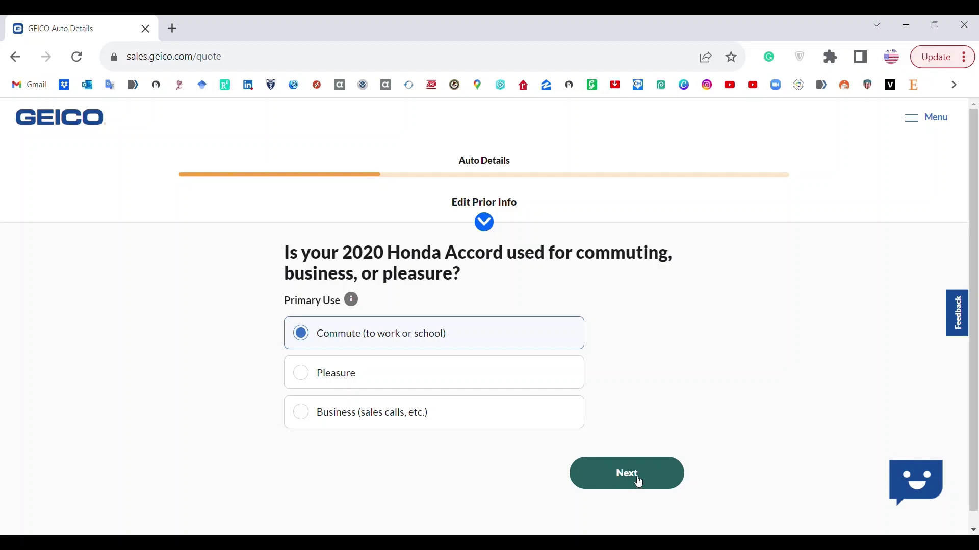
{"action": "left_click", "coordinate": [631, 479]}
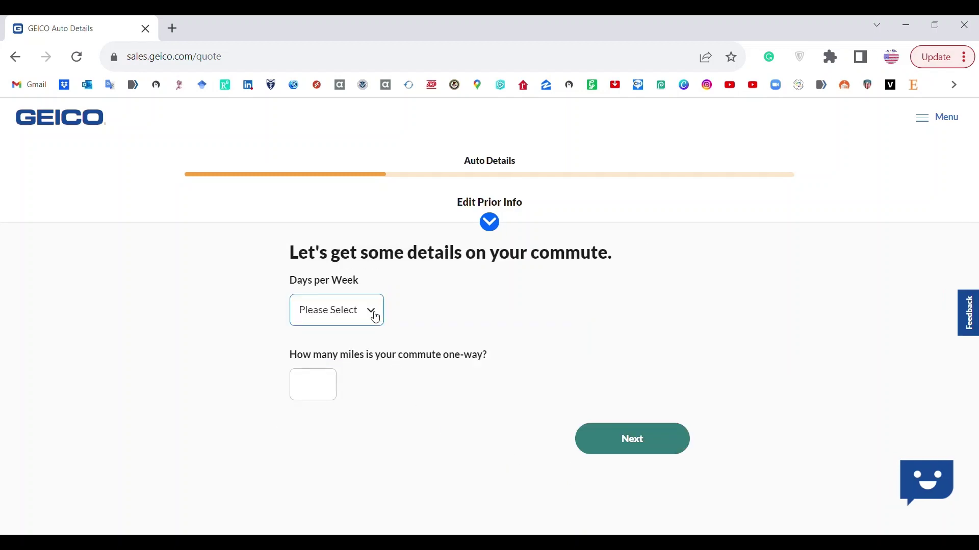
Set the commute to 5 days per week, fill in the one-way mileage and continue
{"action": "key", "text": "5"}
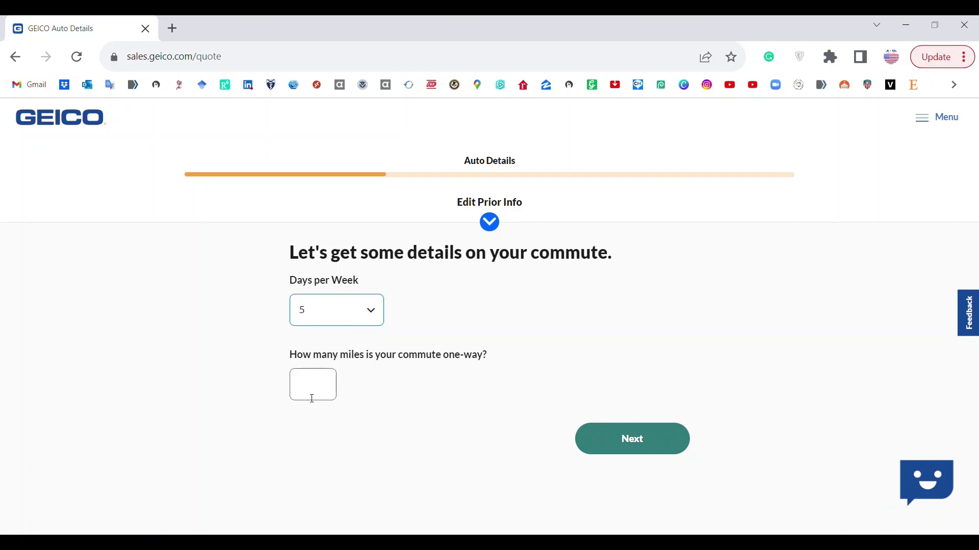
{"action": "left_click", "coordinate": [313, 392]}
{"action": "left_click", "coordinate": [632, 440]}
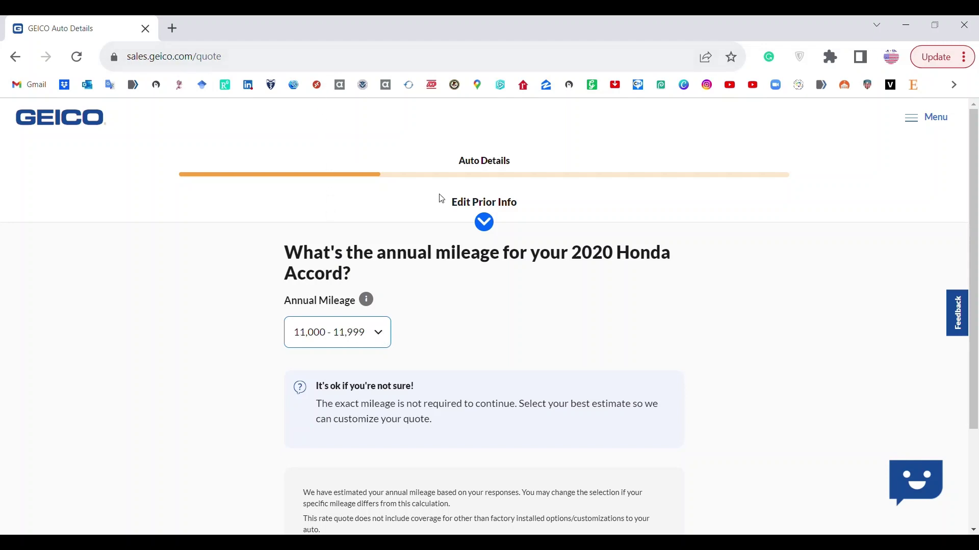
Accept the annual mileage of 11,000 - 11,999 for the Accord and continue with it as the only automobile
{"action": "scroll", "coordinate": [535, 378], "scroll_direction": "down", "scroll_amount": 3}
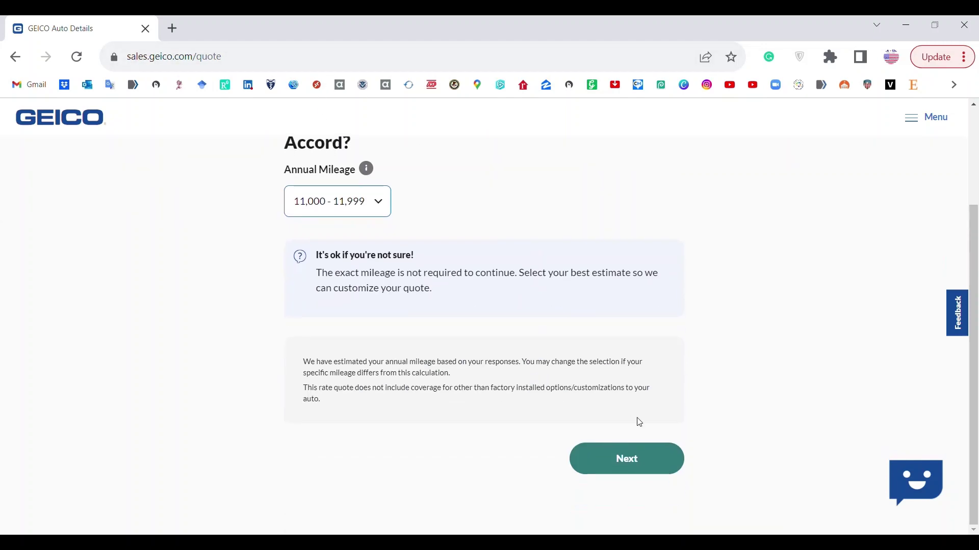
{"action": "left_click", "coordinate": [627, 459]}
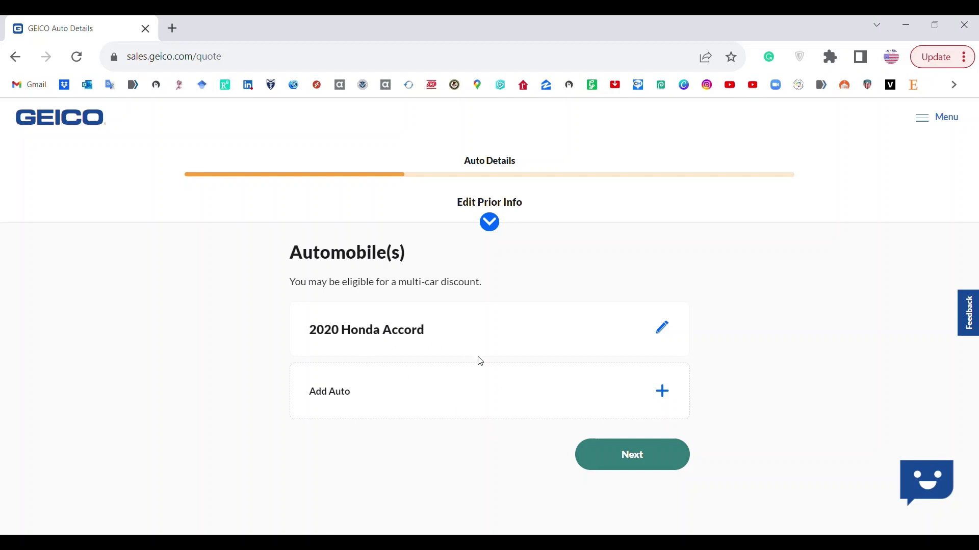
{"action": "left_click", "coordinate": [626, 458]}
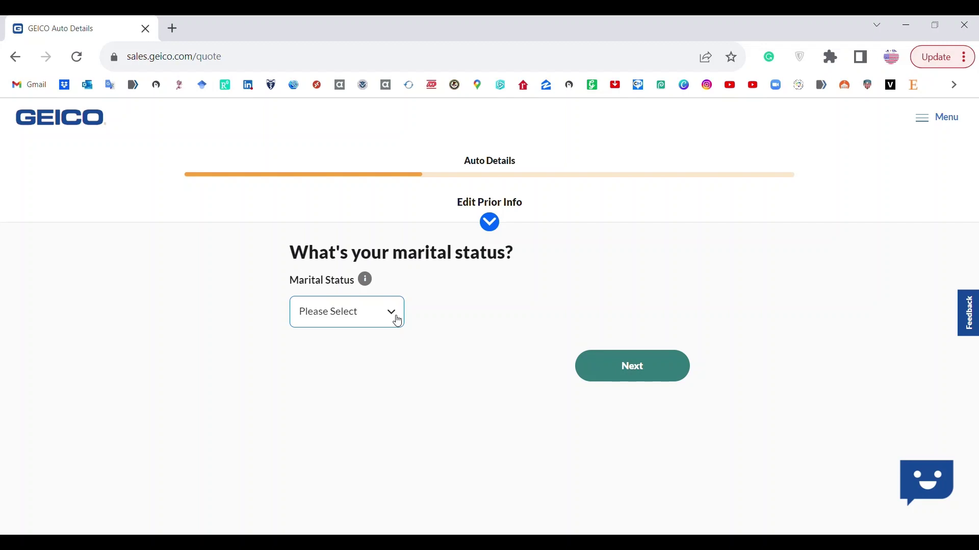
Submit the marital status, set the home ownership to Own and continue
{"action": "left_click", "coordinate": [632, 365]}
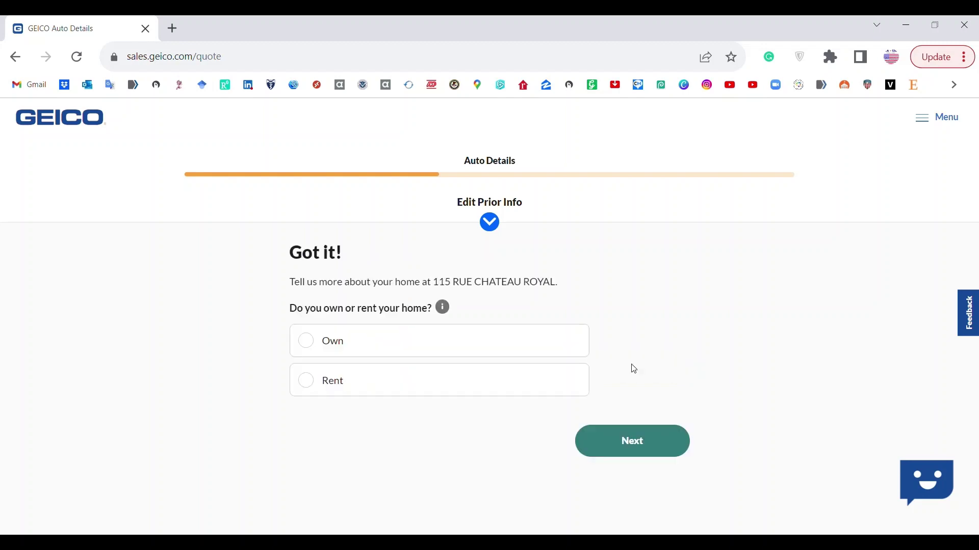
{"action": "left_click", "coordinate": [312, 346]}
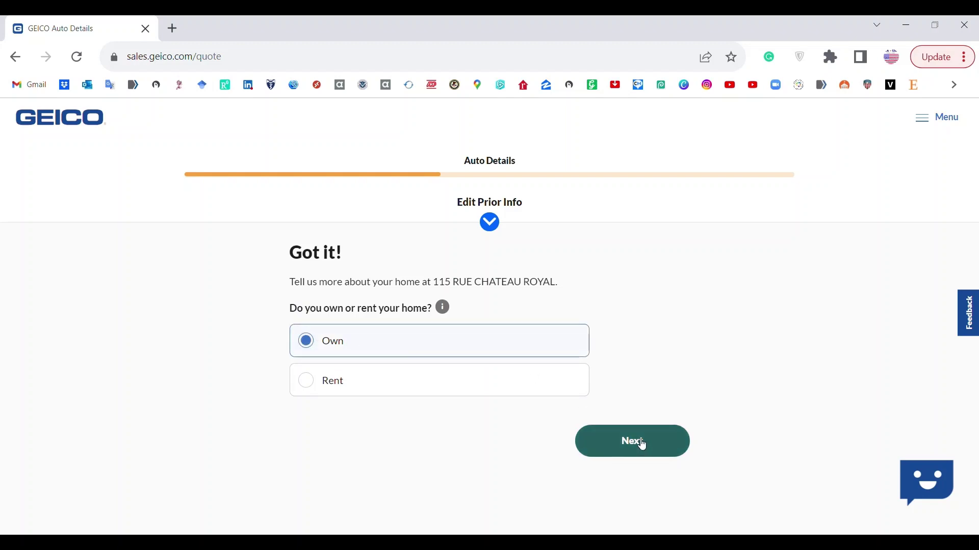
{"action": "left_click", "coordinate": [643, 445]}
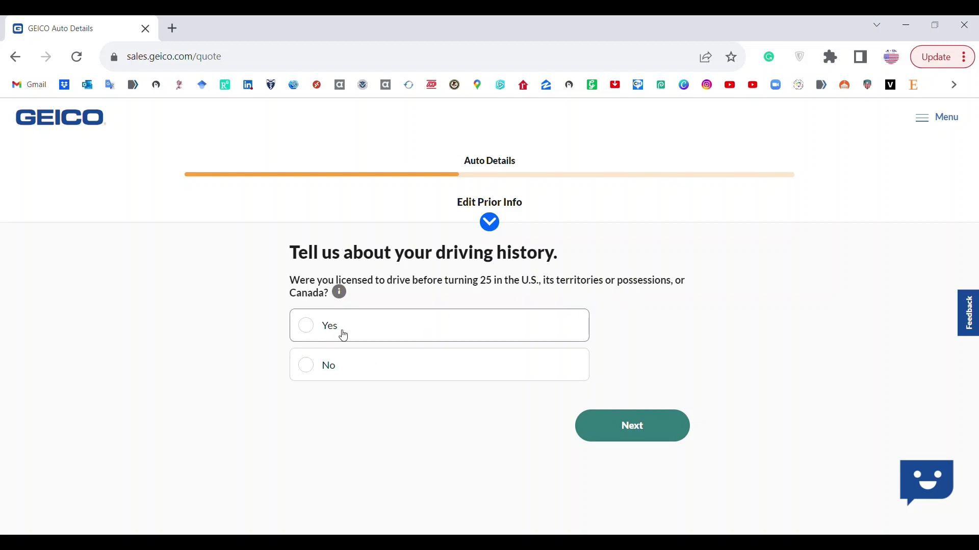
Answer Yes to being licensed before turning 25, set the education level to PhD and continue
{"action": "left_click", "coordinate": [313, 327]}
{"action": "left_click", "coordinate": [636, 430]}
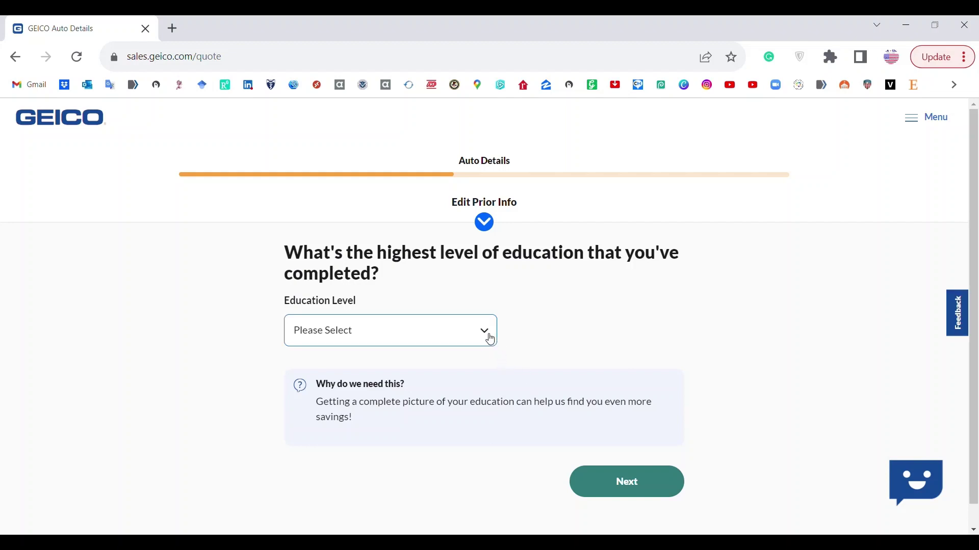
{"action": "left_click", "coordinate": [340, 492]}
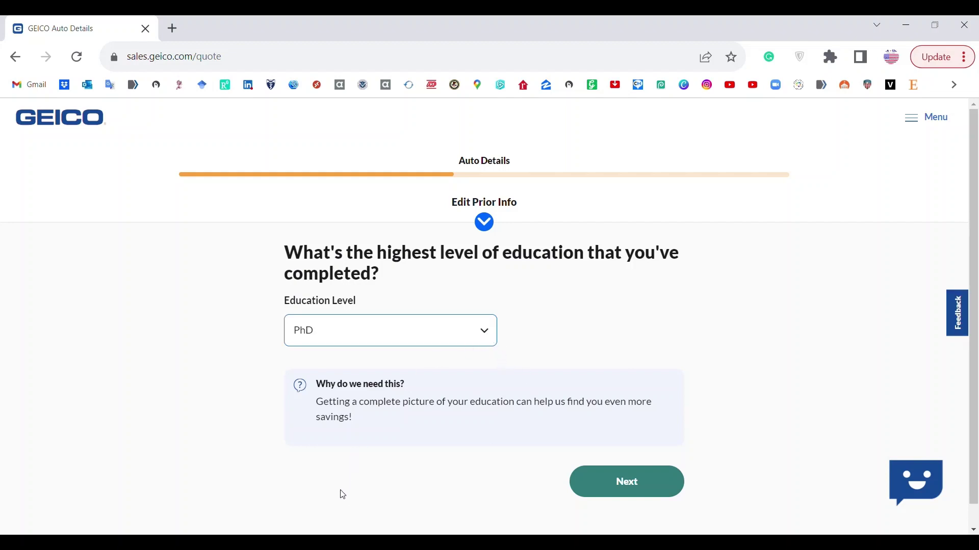
{"action": "left_click", "coordinate": [626, 490]}
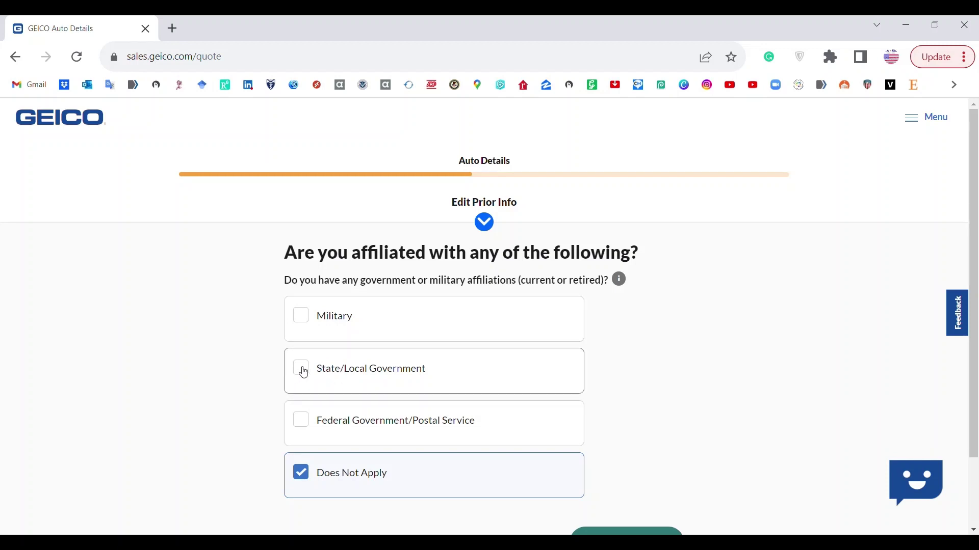
Keep Does Not Apply for government or military affiliations, then submit the employment status and occupation
{"action": "scroll", "coordinate": [408, 455], "scroll_direction": "down", "scroll_amount": 1}
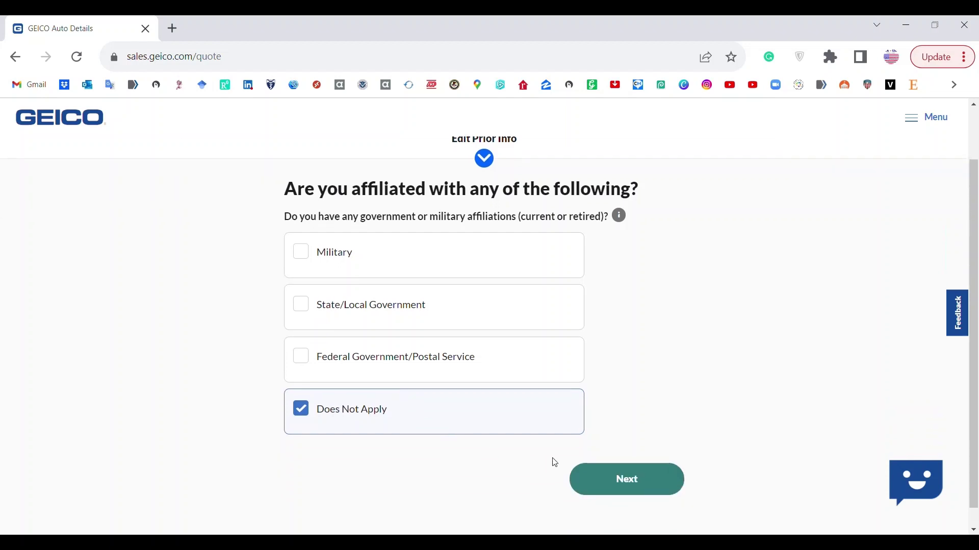
{"action": "left_click", "coordinate": [633, 486]}
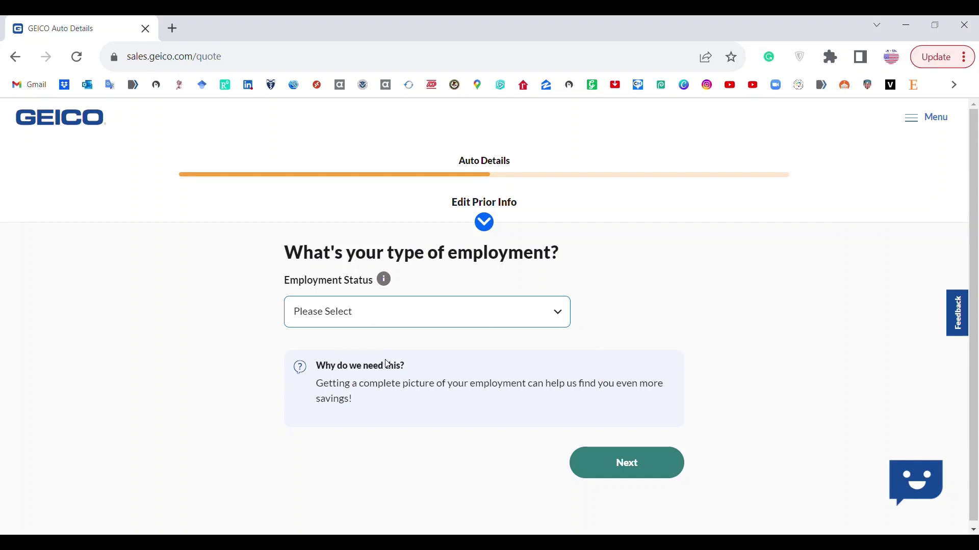
{"action": "key", "text": "Return"}
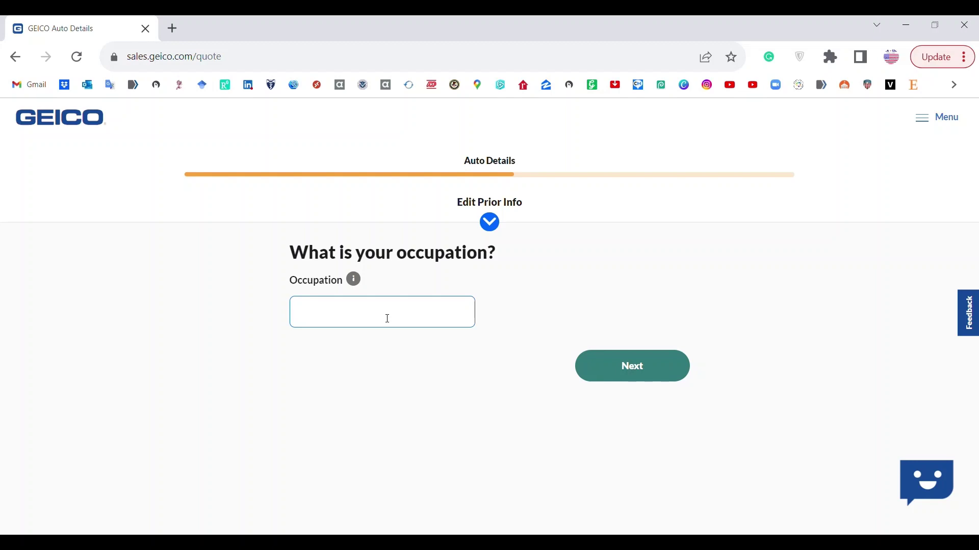
{"action": "key", "text": "Return"}
Review the questions about accidents, tickets, DUIs and suspensions, and continue without adding an incident
{"action": "scroll", "coordinate": [516, 411], "scroll_direction": "down", "scroll_amount": 3}
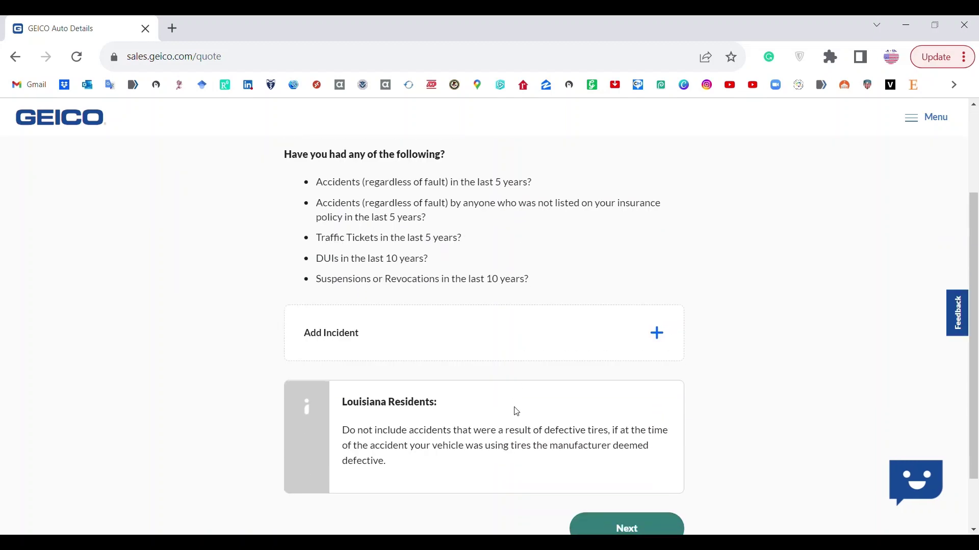
{"action": "scroll", "coordinate": [561, 332], "scroll_direction": "down", "scroll_amount": 1}
{"action": "scroll", "coordinate": [591, 310], "scroll_direction": "up", "scroll_amount": 2}
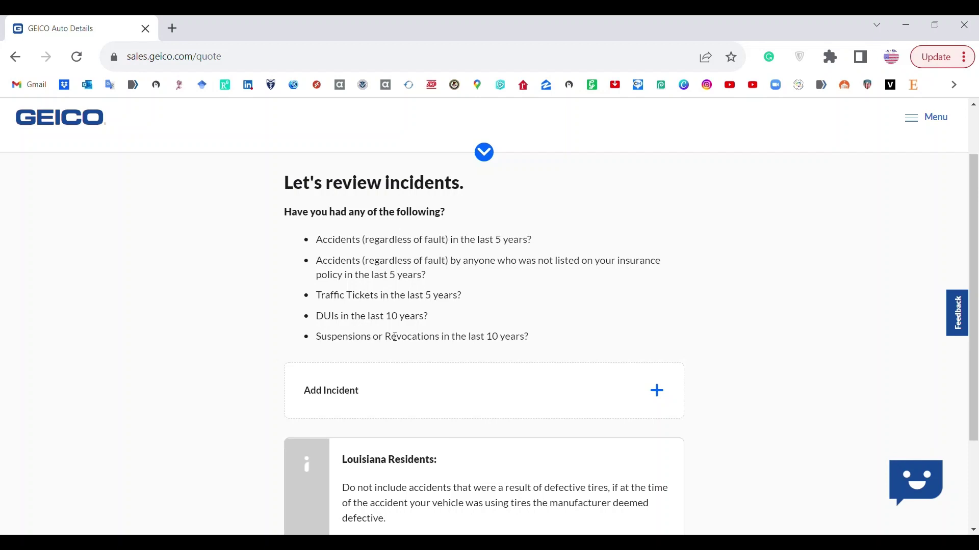
{"action": "scroll", "coordinate": [423, 329], "scroll_direction": "down", "scroll_amount": 3}
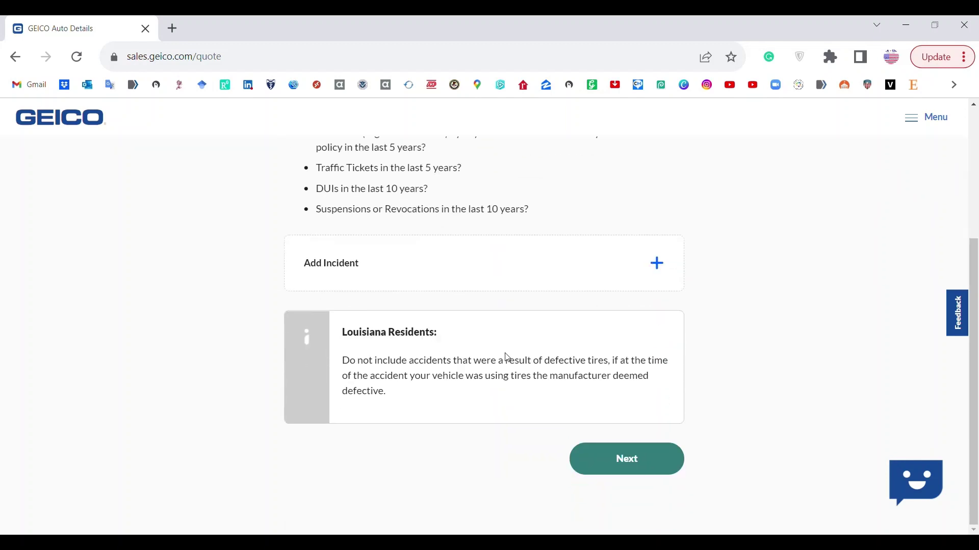
{"action": "left_click", "coordinate": [630, 466]}
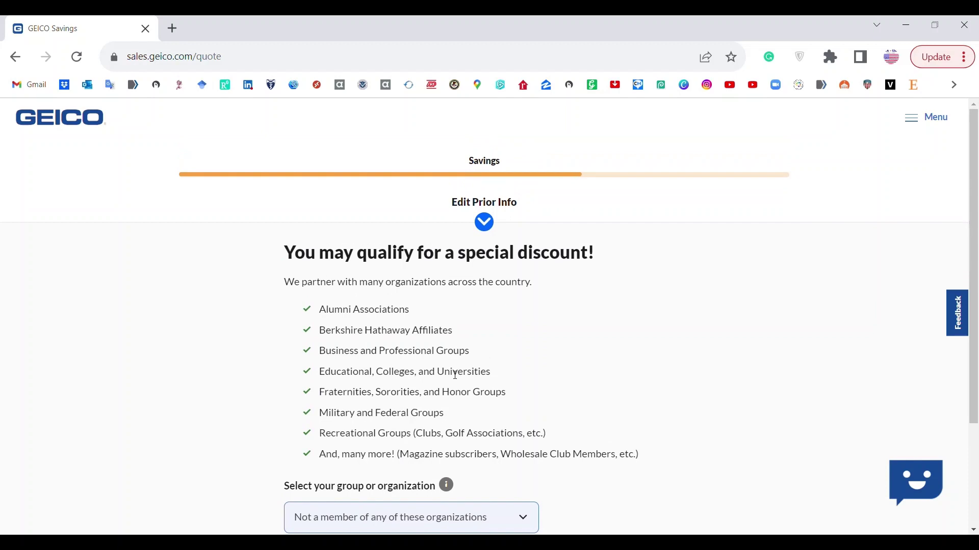
Keep "Not a member of any of these organizations" for the group discount and continue
{"action": "scroll", "coordinate": [479, 359], "scroll_direction": "down", "scroll_amount": 3}
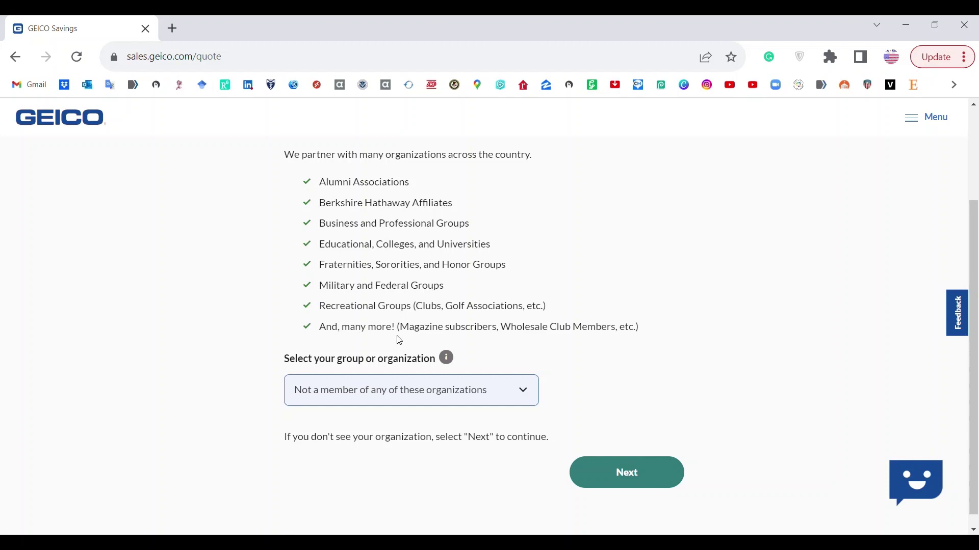
{"action": "left_click", "coordinate": [525, 394]}
{"action": "left_click", "coordinate": [529, 396]}
{"action": "left_click", "coordinate": [609, 482]}
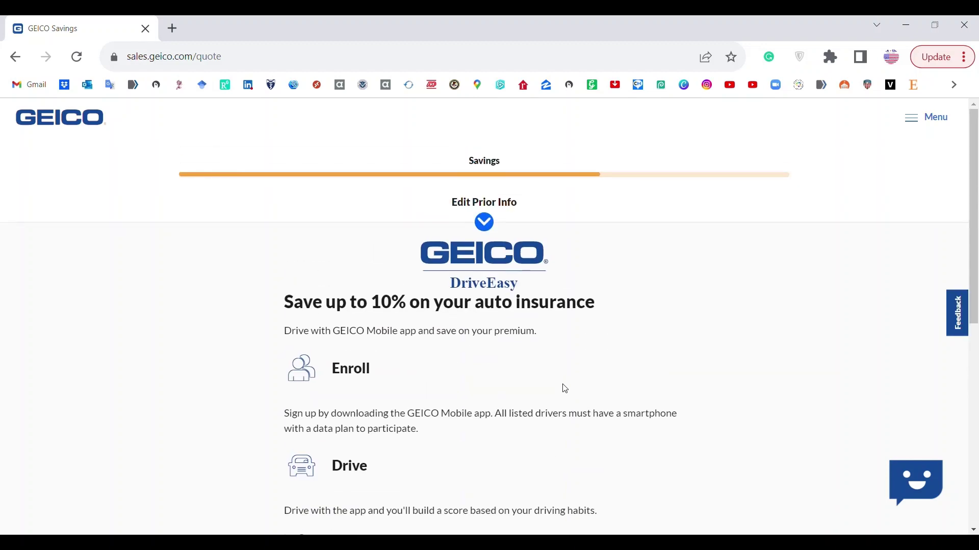
Answer Maybe later to the DriveEasy enrollment, then submit the contact e-mail and phone number to get the quote
{"action": "scroll", "coordinate": [565, 389], "scroll_direction": "down", "scroll_amount": 1}
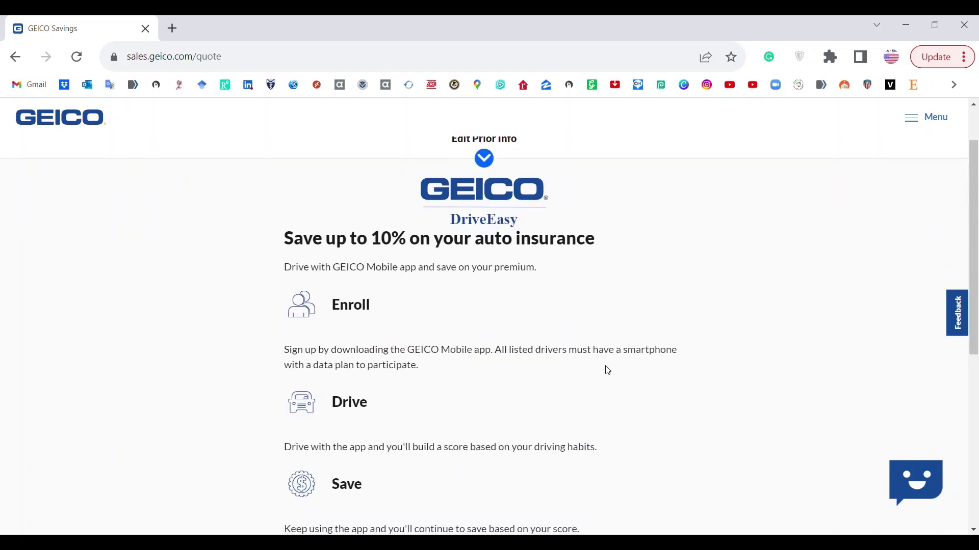
{"action": "scroll", "coordinate": [608, 371], "scroll_direction": "down", "scroll_amount": 1}
{"action": "scroll", "coordinate": [606, 369], "scroll_direction": "down", "scroll_amount": 1}
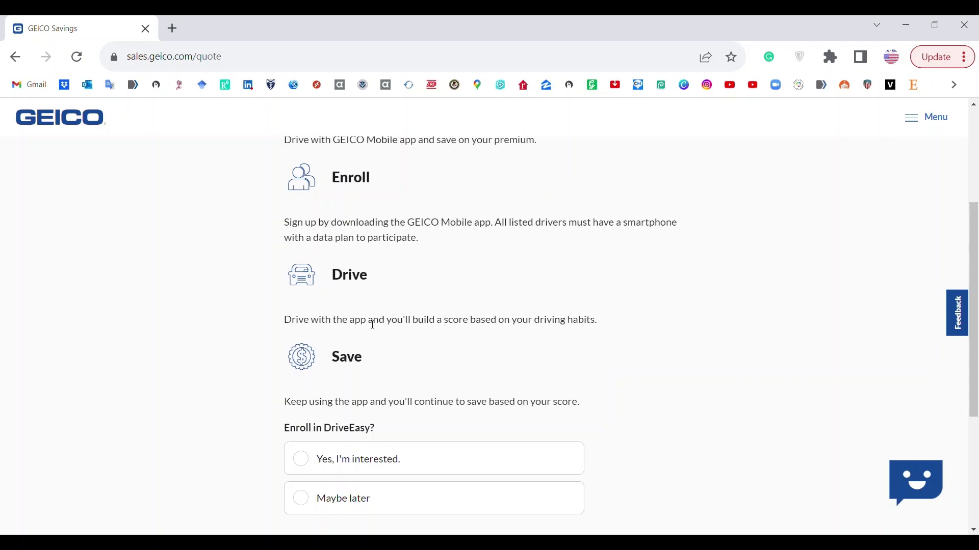
{"action": "scroll", "coordinate": [406, 432], "scroll_direction": "down", "scroll_amount": 1}
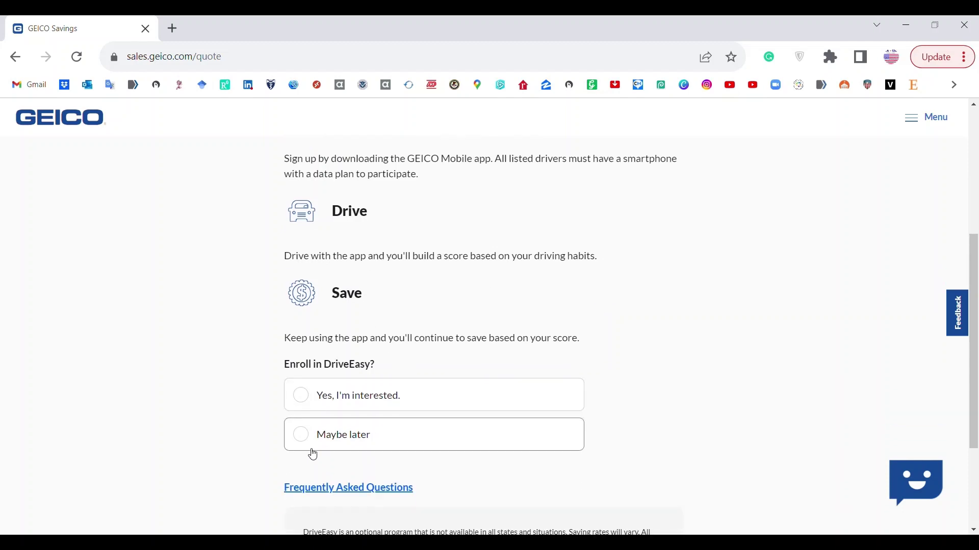
{"action": "left_click", "coordinate": [353, 436]}
{"action": "scroll", "coordinate": [551, 428], "scroll_direction": "down", "scroll_amount": 2}
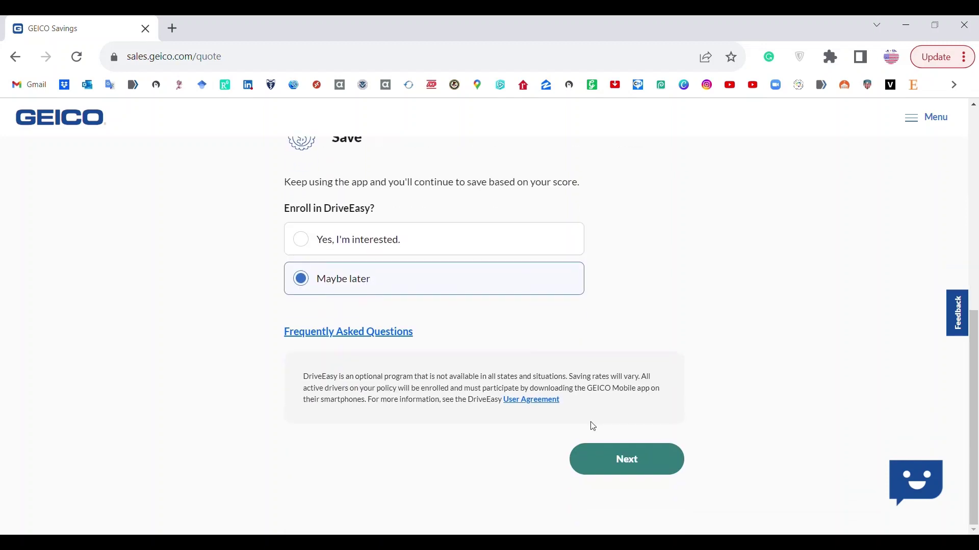
{"action": "left_click", "coordinate": [603, 466]}
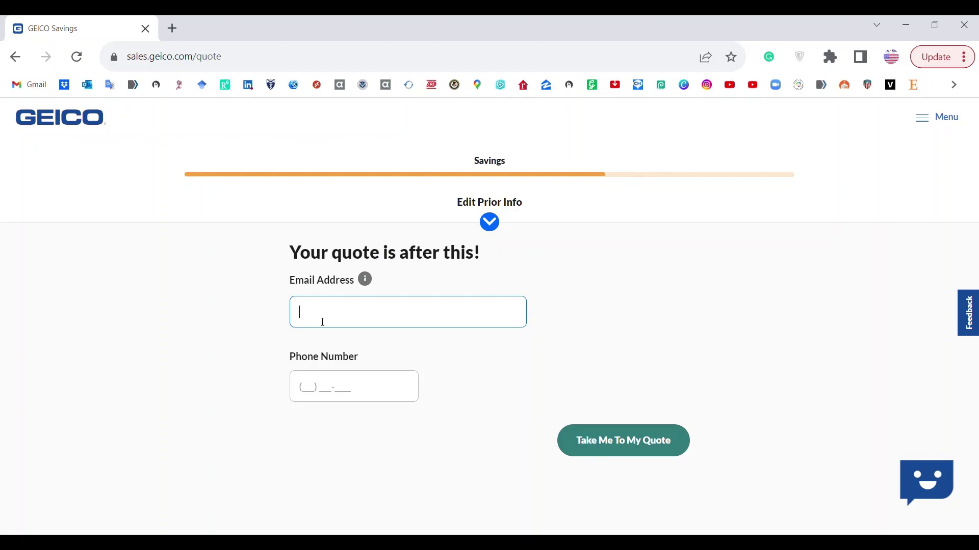
{"action": "left_click", "coordinate": [624, 449]}
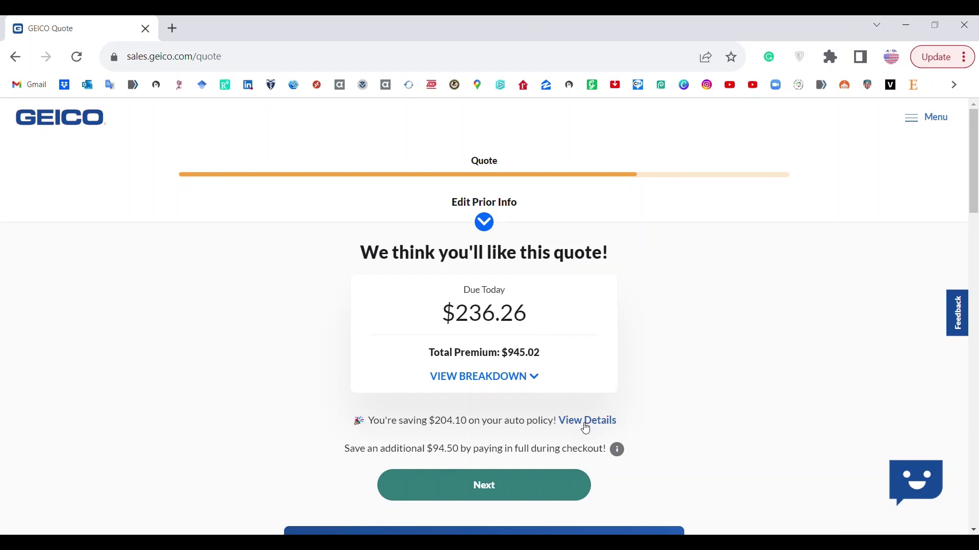
Examine the auto coverages, the Accord's deductibles and the legal notices, then return to the quote's price summary
{"action": "scroll", "coordinate": [589, 430], "scroll_direction": "down", "scroll_amount": 6}
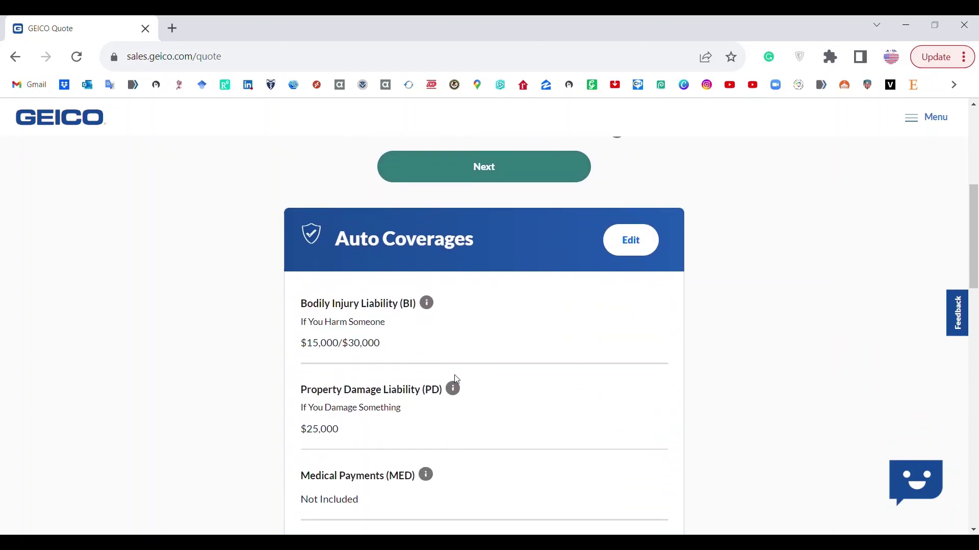
{"action": "scroll", "coordinate": [415, 437], "scroll_direction": "down", "scroll_amount": 9}
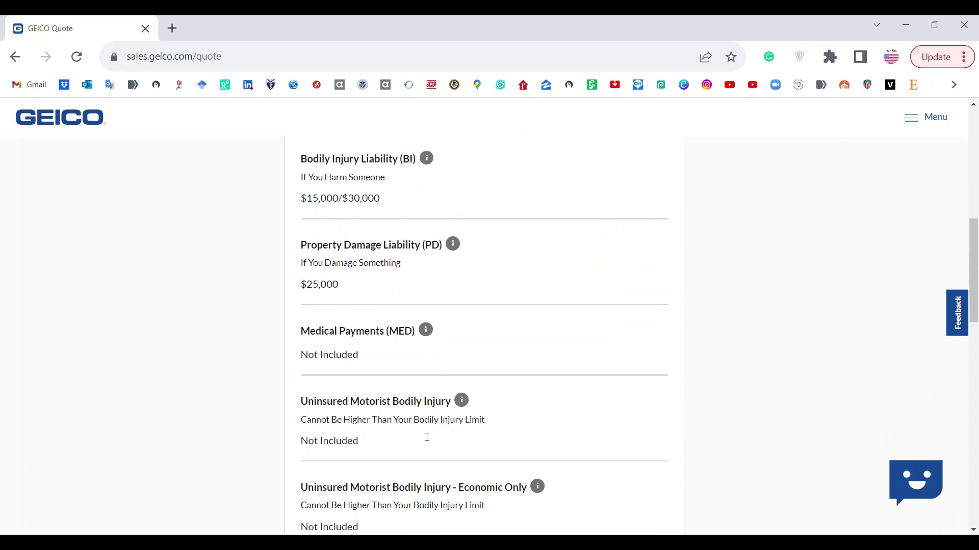
{"action": "scroll", "coordinate": [476, 434], "scroll_direction": "down", "scroll_amount": 6}
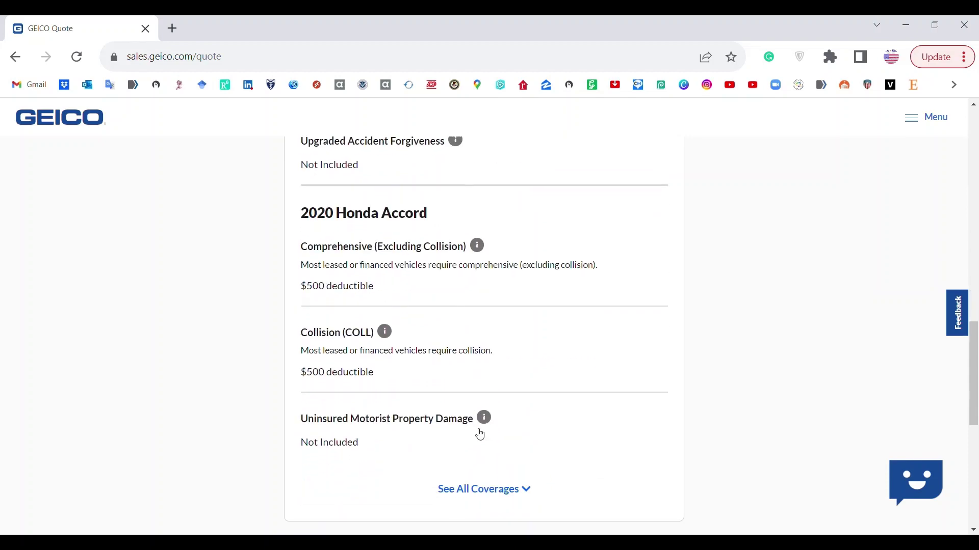
{"action": "scroll", "coordinate": [480, 435], "scroll_direction": "down", "scroll_amount": 5}
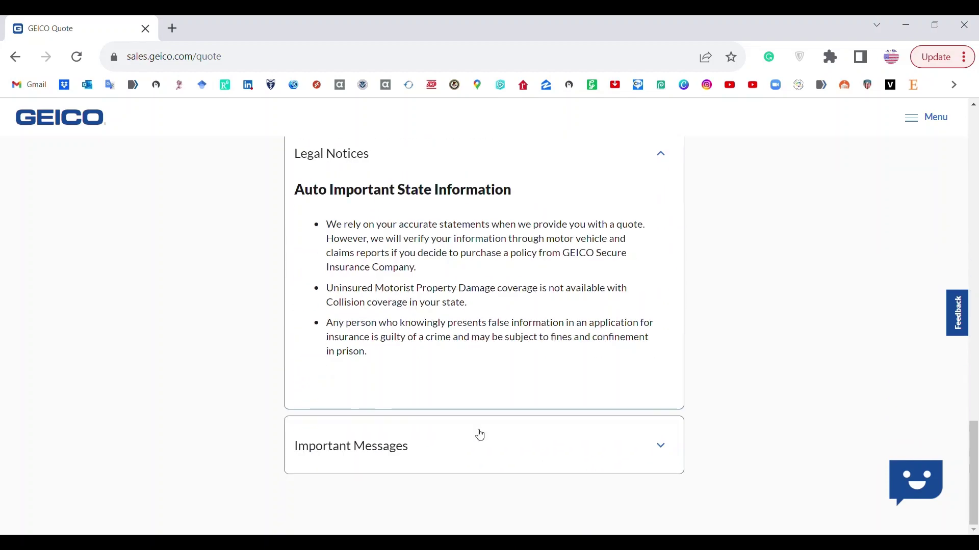
{"action": "scroll", "coordinate": [478, 433], "scroll_direction": "up", "scroll_amount": 4}
{"action": "scroll", "coordinate": [478, 431], "scroll_direction": "up", "scroll_amount": 16}
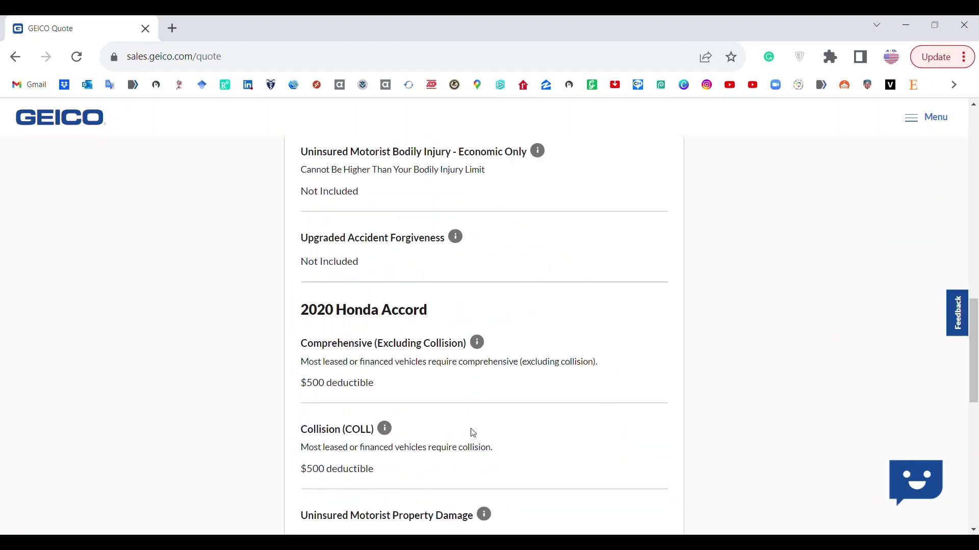
{"action": "scroll", "coordinate": [471, 434], "scroll_direction": "up", "scroll_amount": 3}
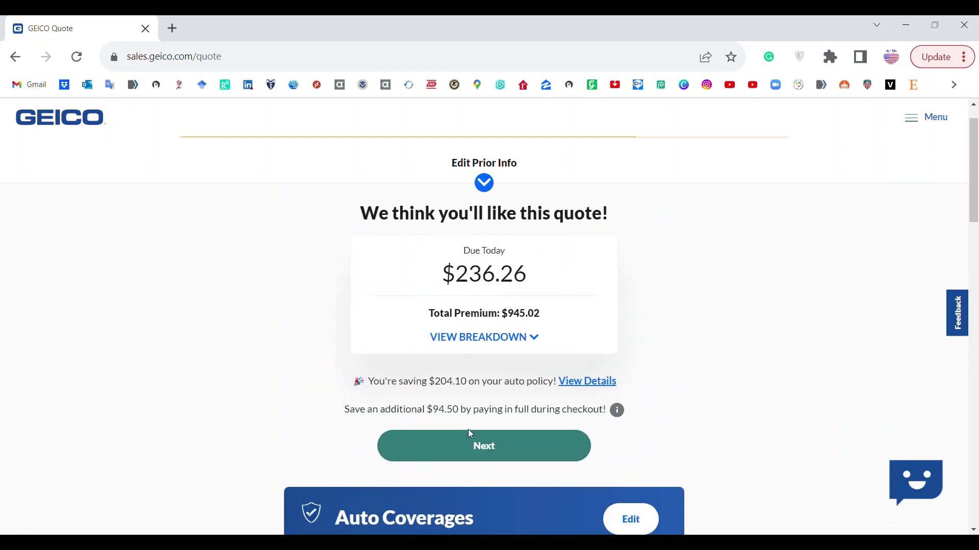
{"action": "scroll", "coordinate": [467, 430], "scroll_direction": "up", "scroll_amount": 1}
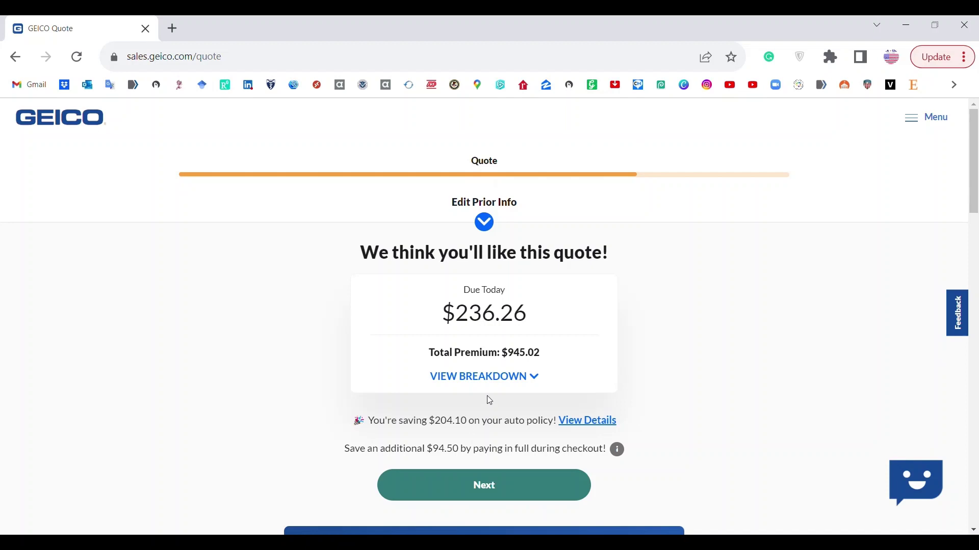